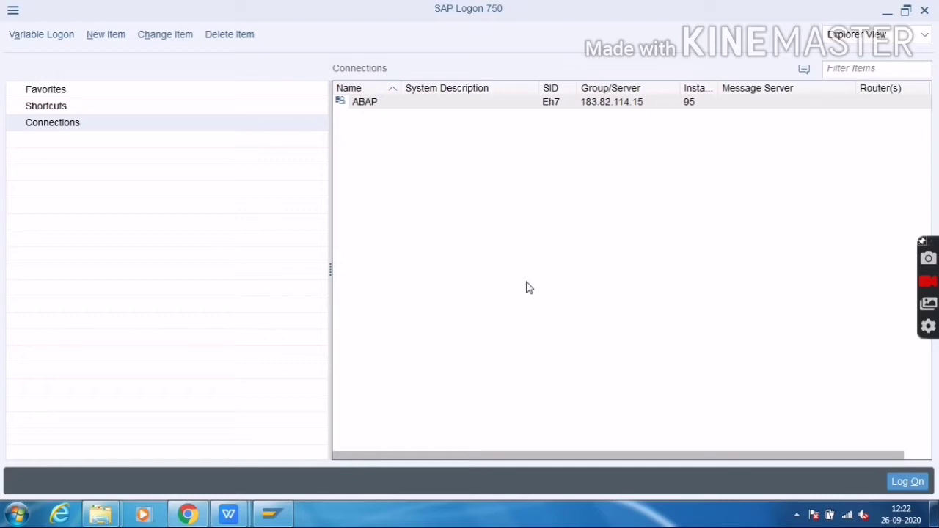
Log on to the ABAP connection in client 800 with the first remembered user ID.
double_click(463, 108)
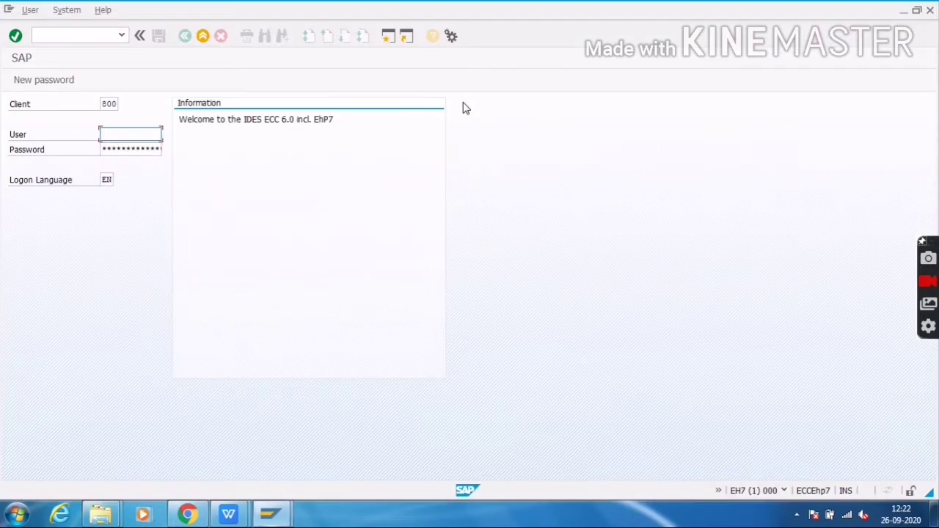
key(BackSpace)
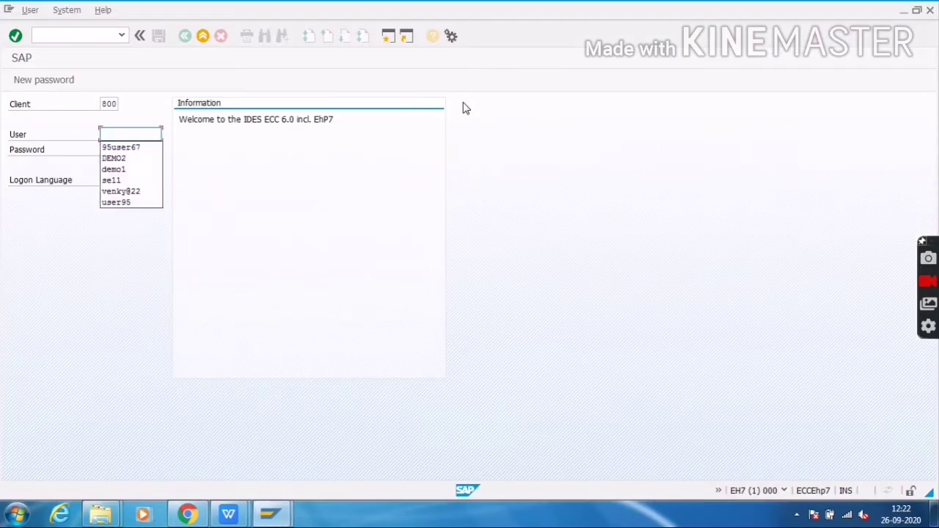
key(Down)
key(Return)
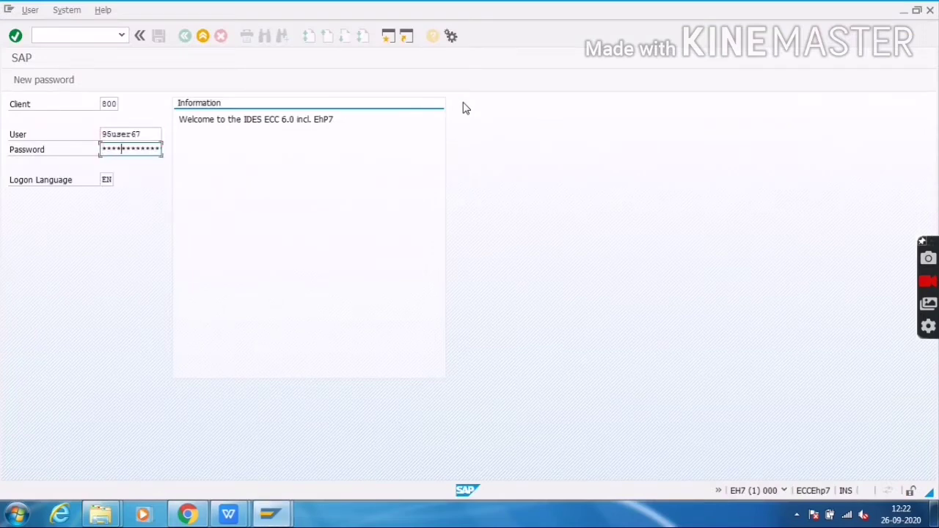
key(Return)
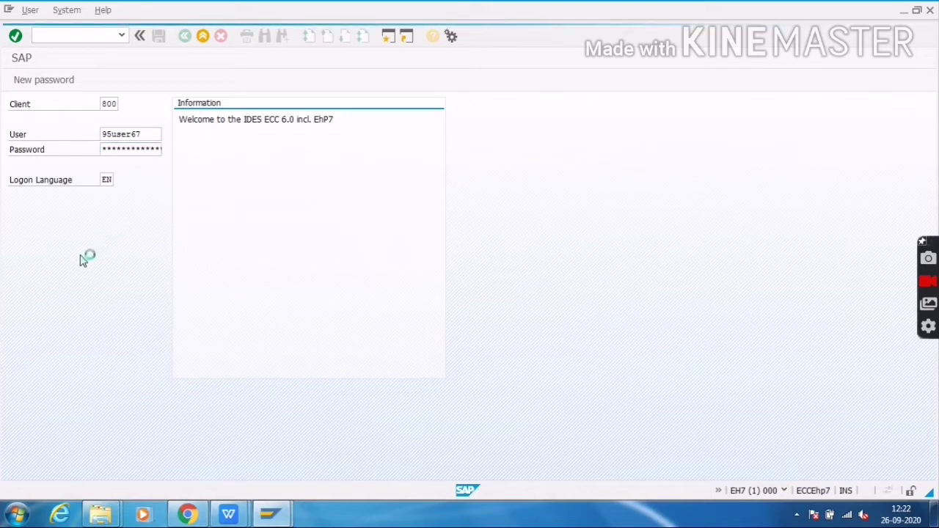
Open transaction SE11 and display the fields of database table ZTEAM_CHENNAI.
text(se11)
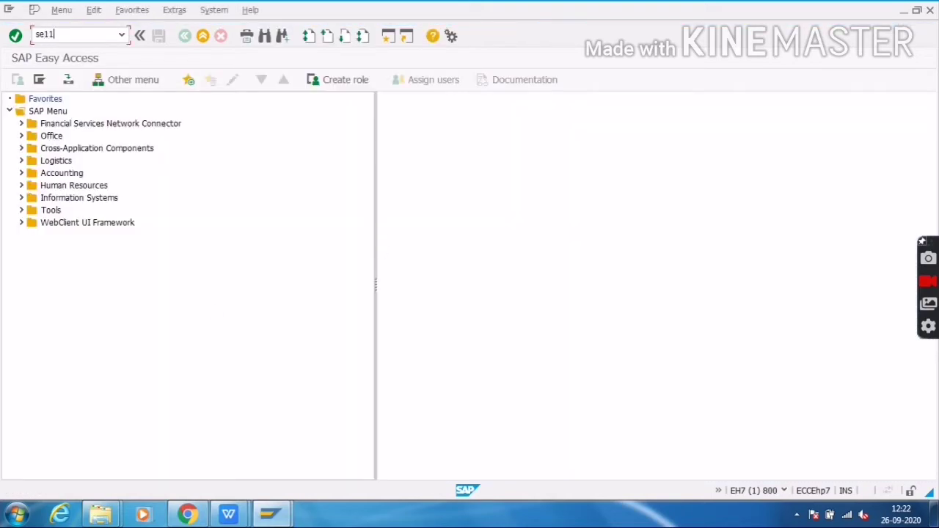
key(Return)
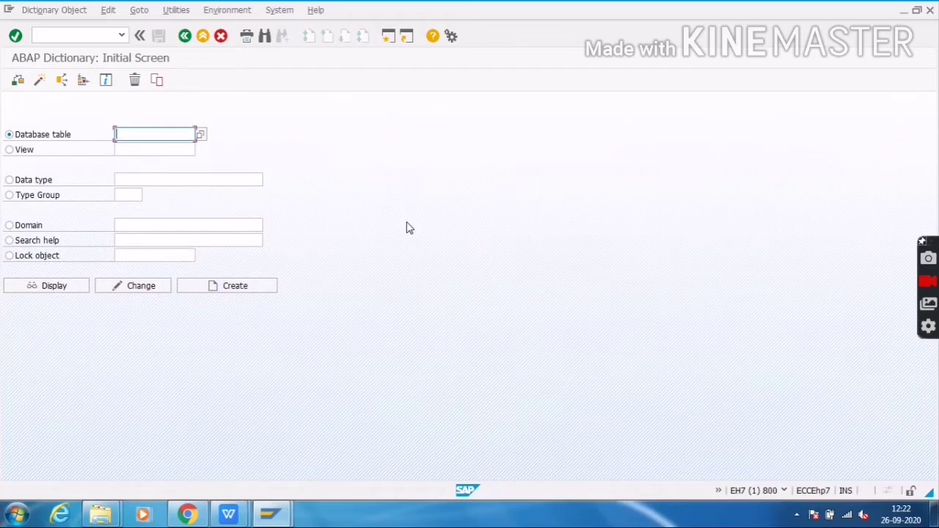
key(BackSpace)
key(Down)
key(Down)
key(Return)
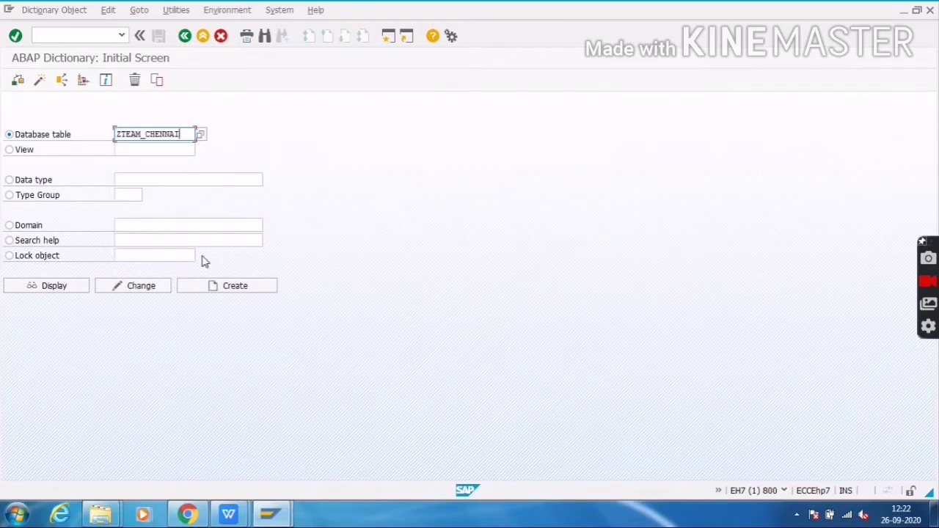
click(60, 292)
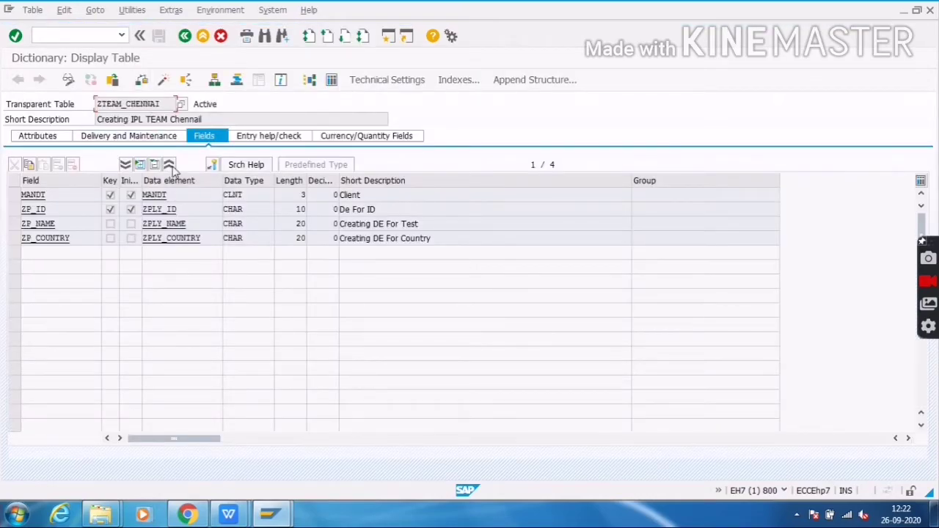
Open SE11 in a new session and display the fields of database table ZTEAM_DELHI.
key(alt+Tab)
key(alt+Tab)
key(ctrl+slash)
text(/ose11)
key(Return)
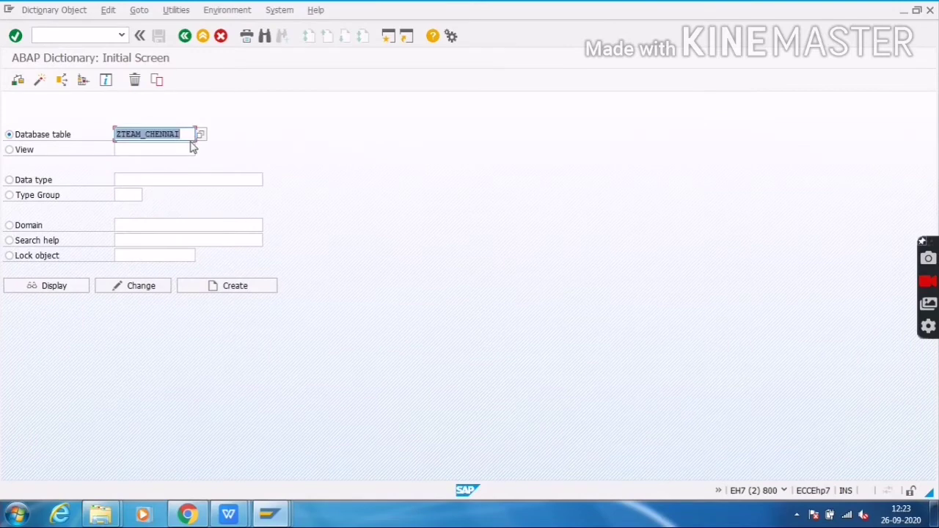
key(BackSpace)
key(Down)
key(Return)
click(50, 289)
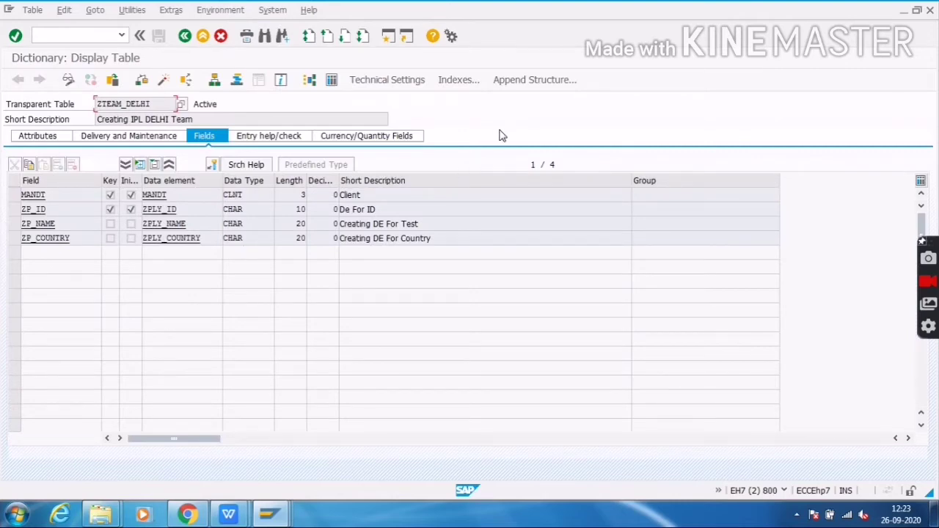
Open another SE11 session, display search help ZSHLP_DEMO1 and check its selection method.
text(/ose11)
key(Return)
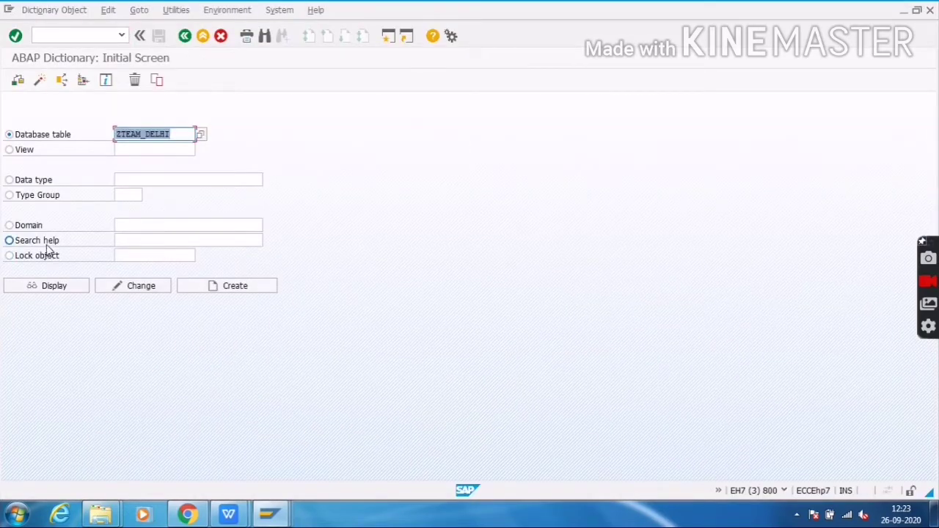
click(47, 243)
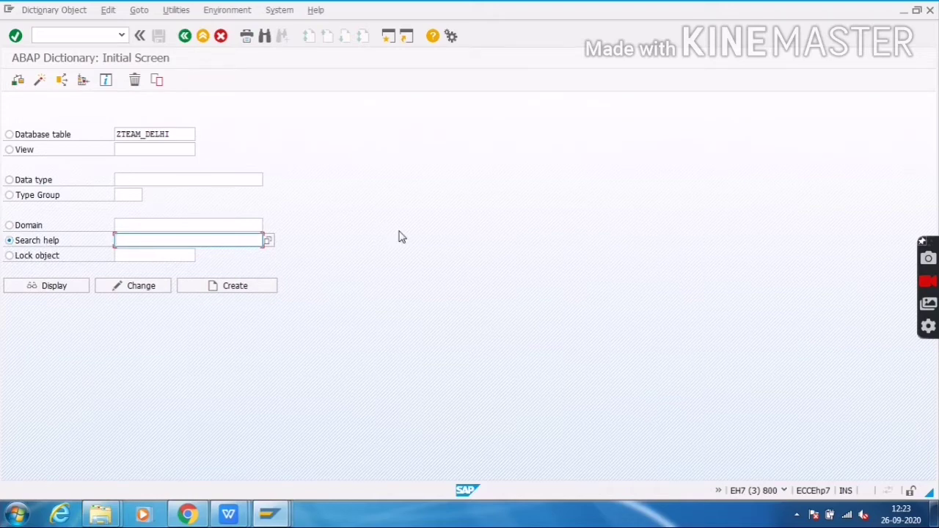
text(Z)
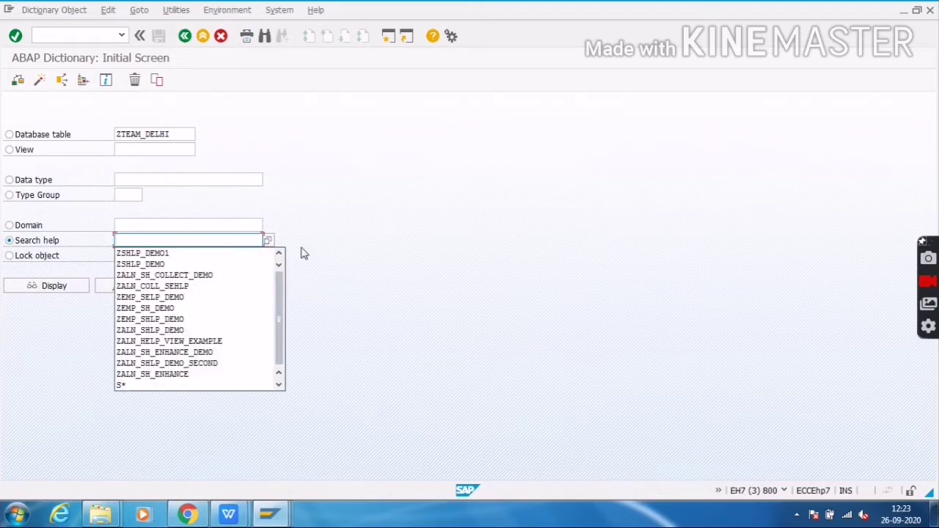
click(169, 265)
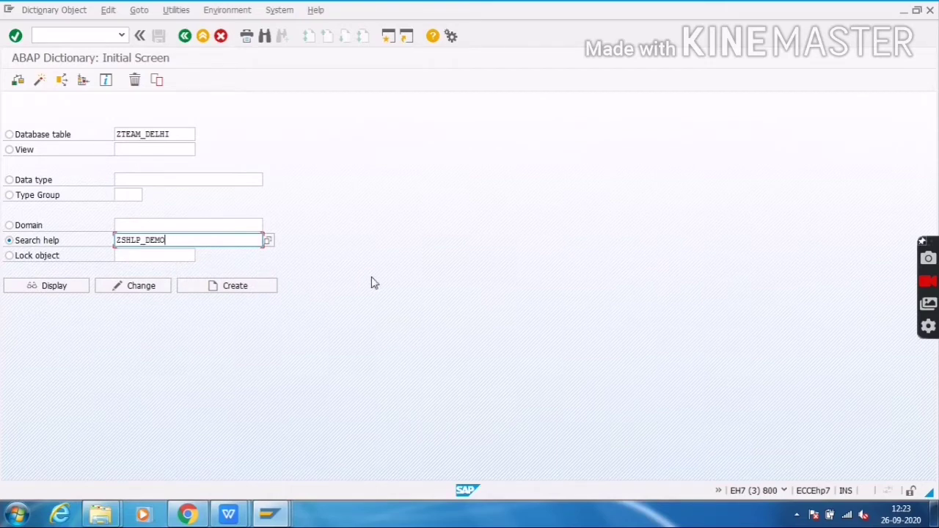
text(1)
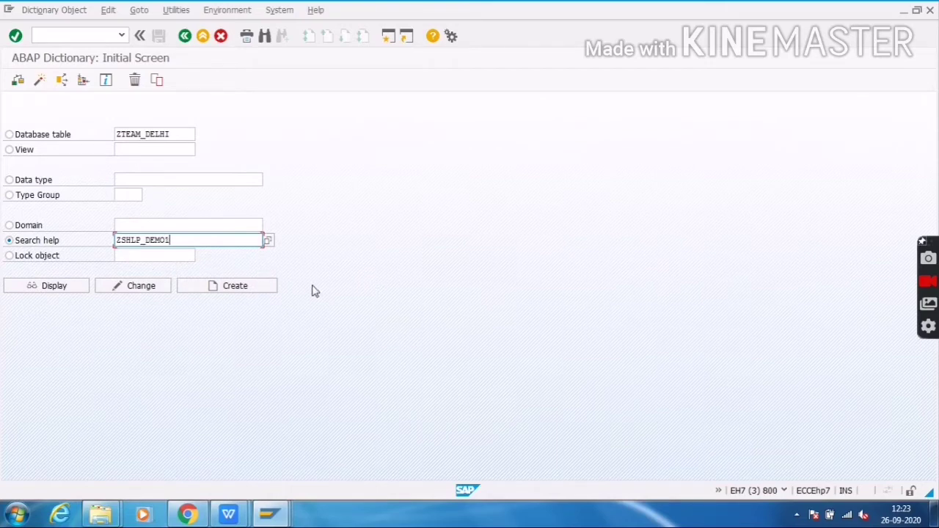
click(51, 290)
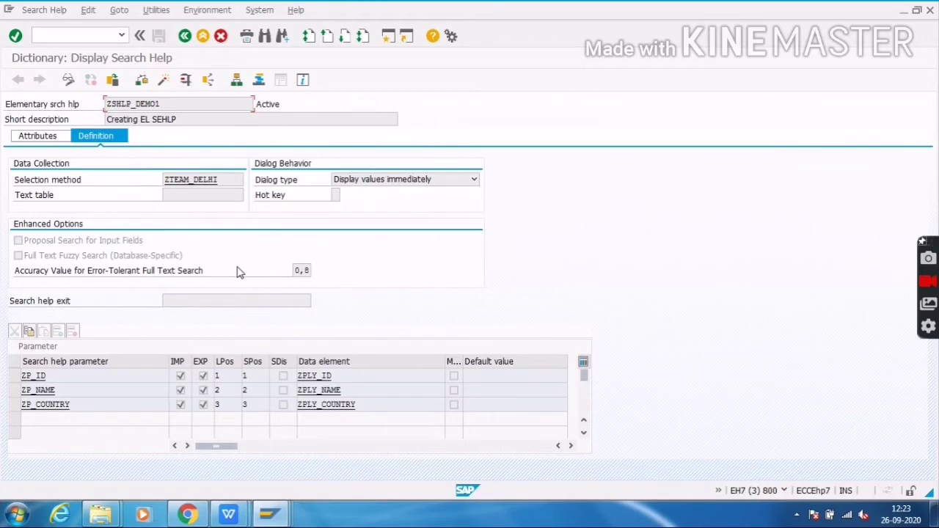
drag(227, 181, 144, 193)
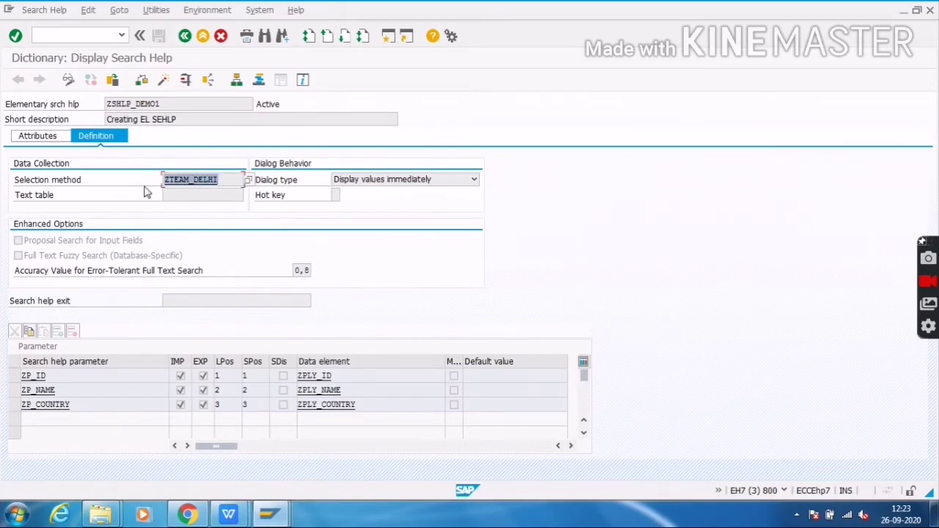
Open a further SE11 session, display search help ZSHLP_DEMO and check its selection method.
key(ctrl+slash)
text(/ose11)
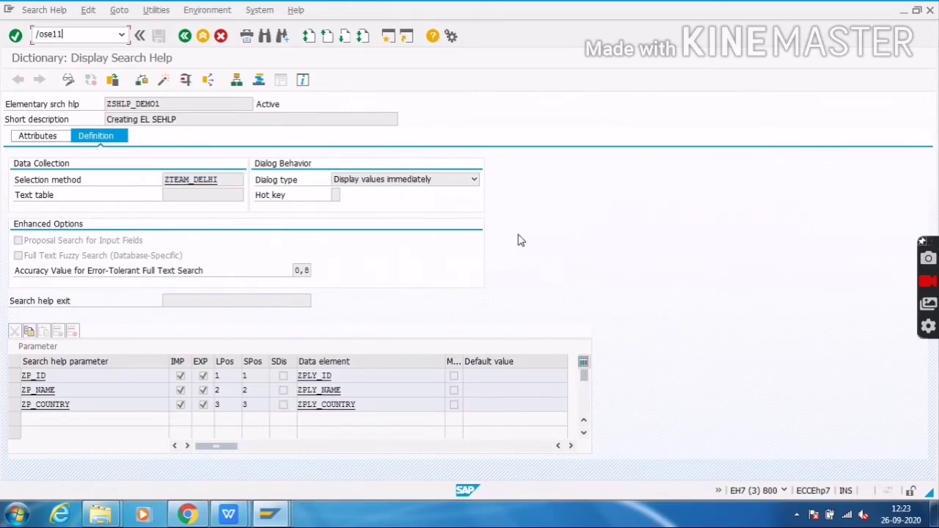
key(Return)
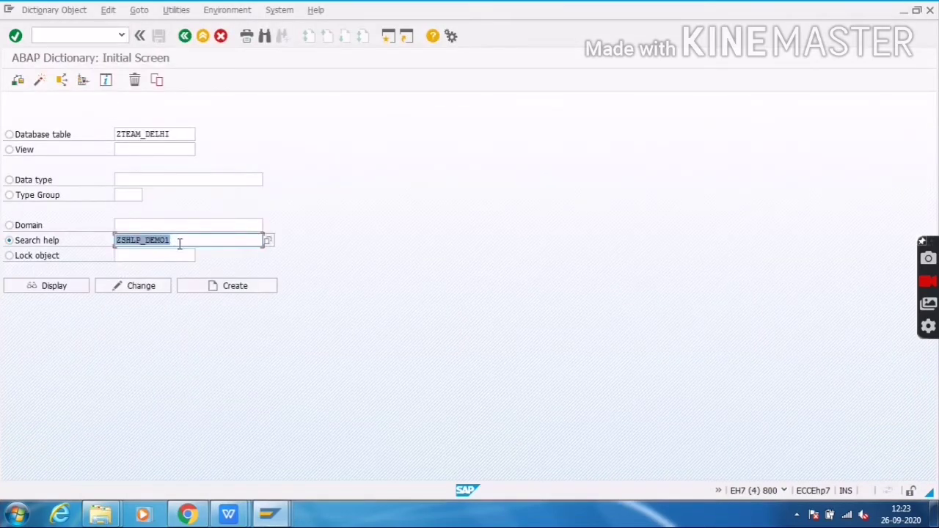
click(185, 243)
key(BackSpace)
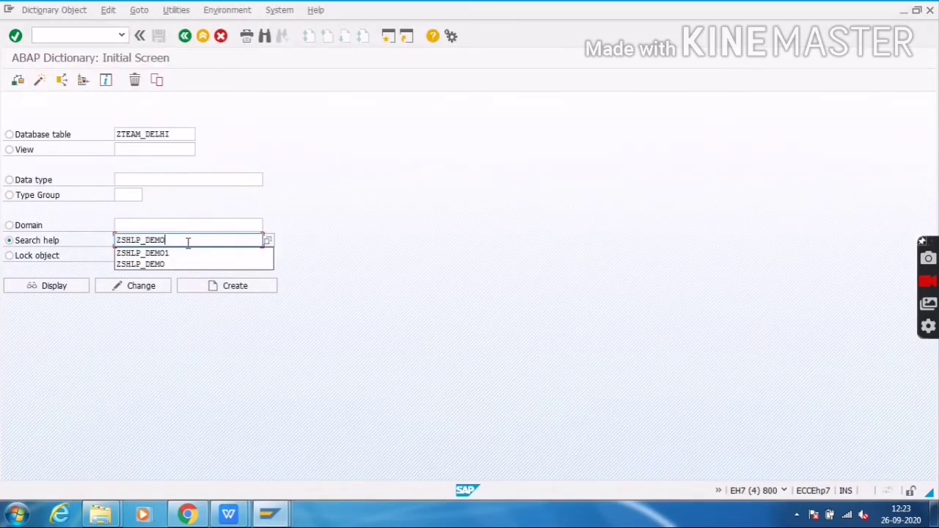
click(73, 289)
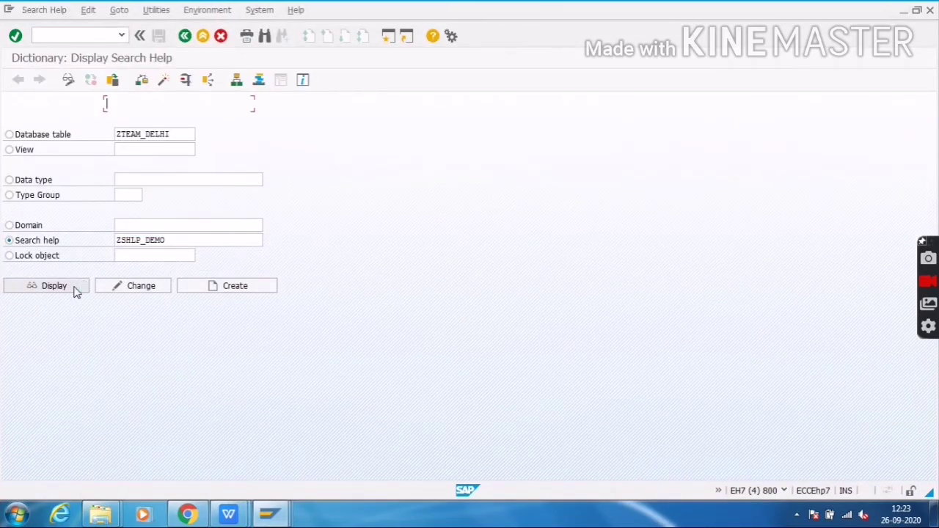
click(236, 179)
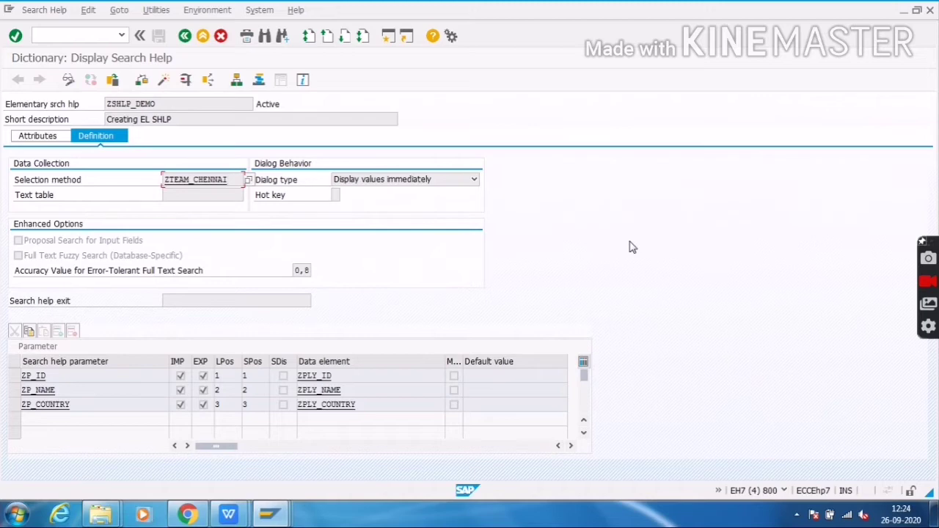
Open one more SE11 session and enter ZSHLP_CLTV_DEMO as the search help name.
key(ctrl+slash)
text(/nse11)
key(Return)
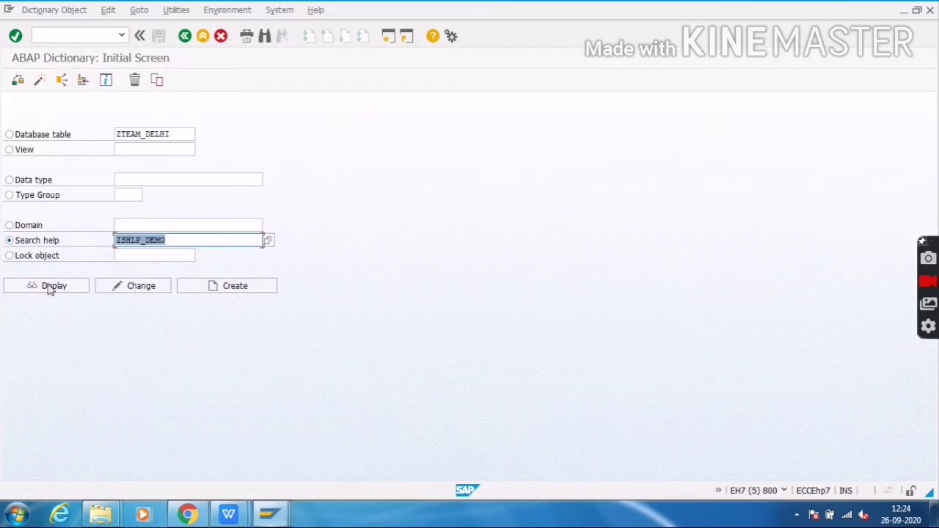
click(184, 241)
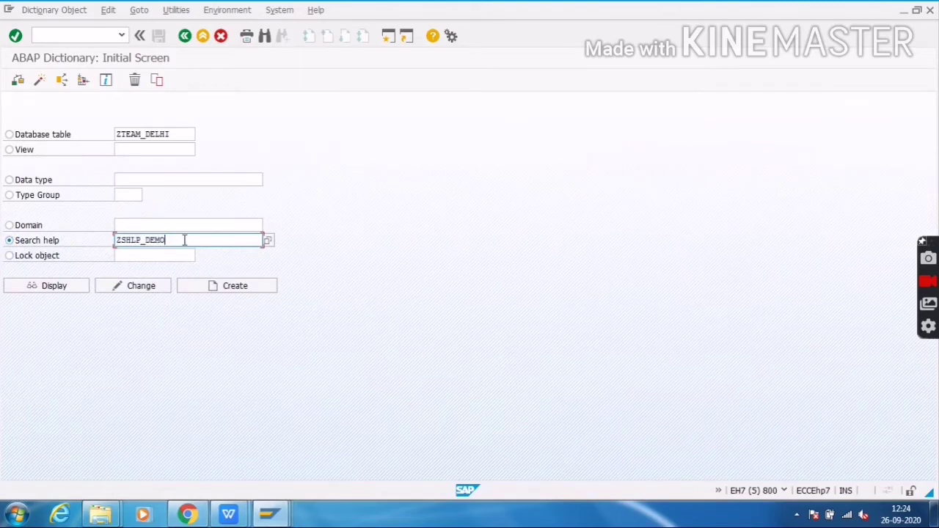
key(BackSpace)
key(BackSpace)
key(BackSpace)
key(BackSpace)
key(BackSpace)
key(BackSpace)
key(BackSpace)
key(BackSpace)
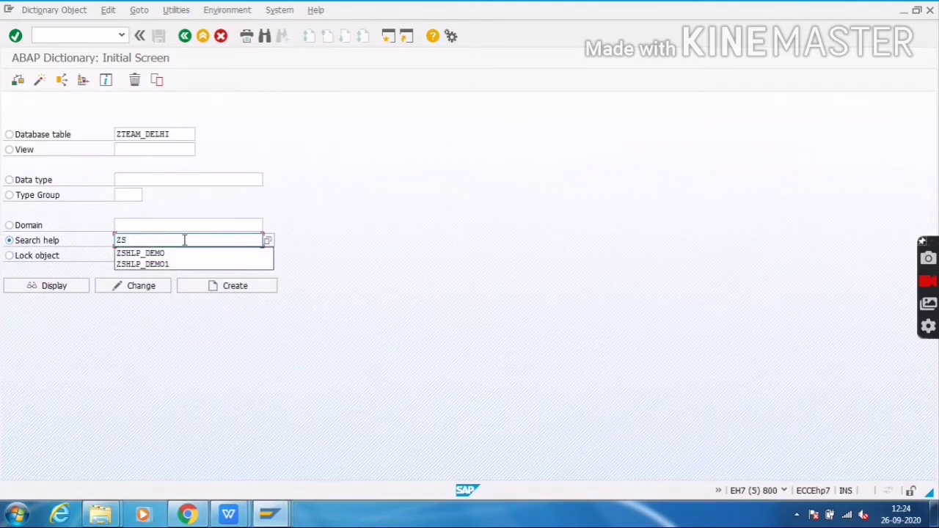
text(HLO_)
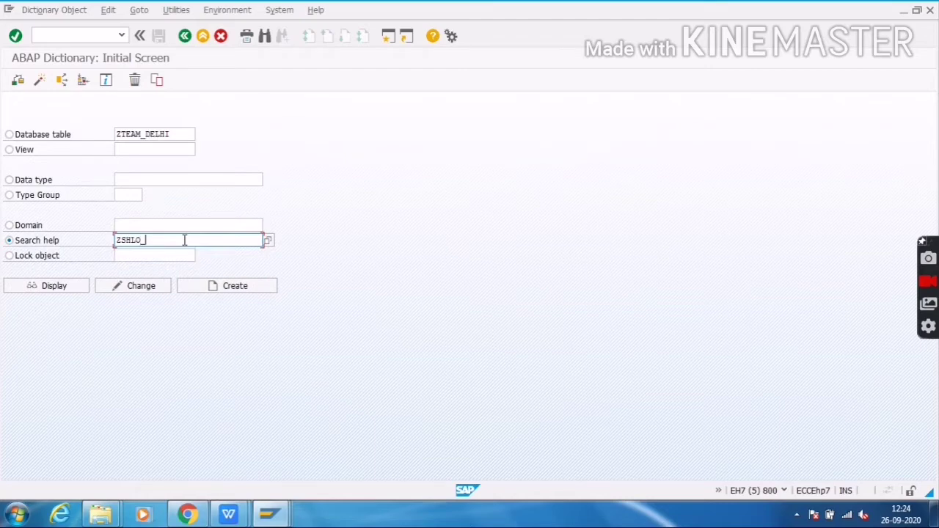
key(BackSpace)
key(BackSpace)
text(P)
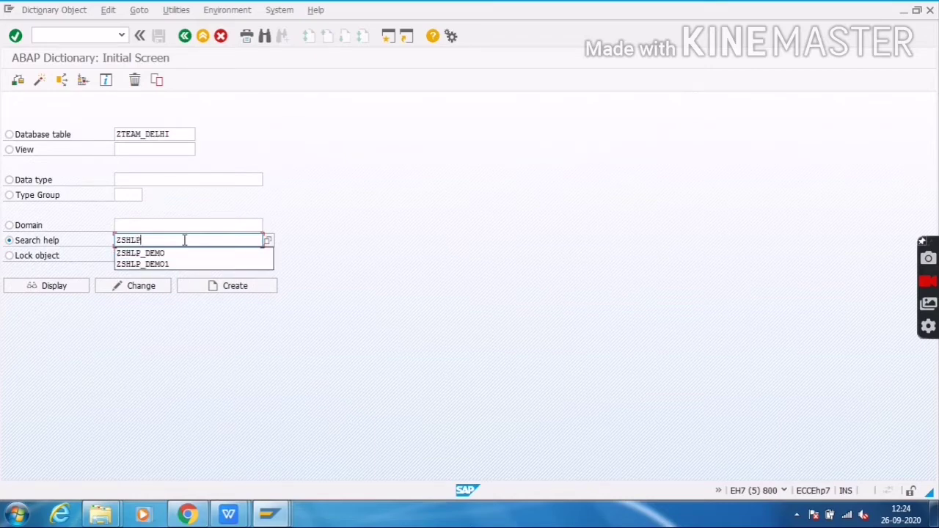
text(_CLCT)
key(BackSpace)
key(BackSpace)
text(TV)
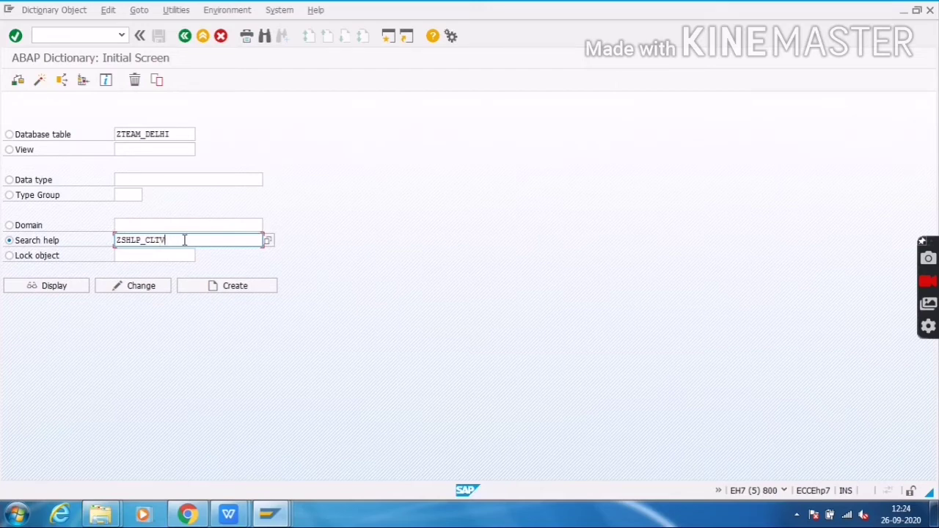
text(_DEMO)
Create the object as a collective search help with the short description "Creating CLVT SHLP For test".
click(233, 291)
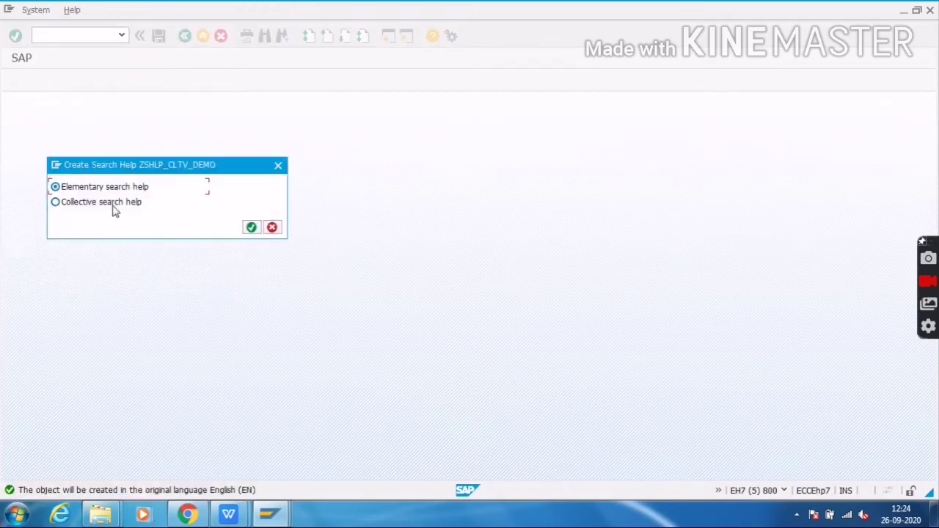
click(110, 207)
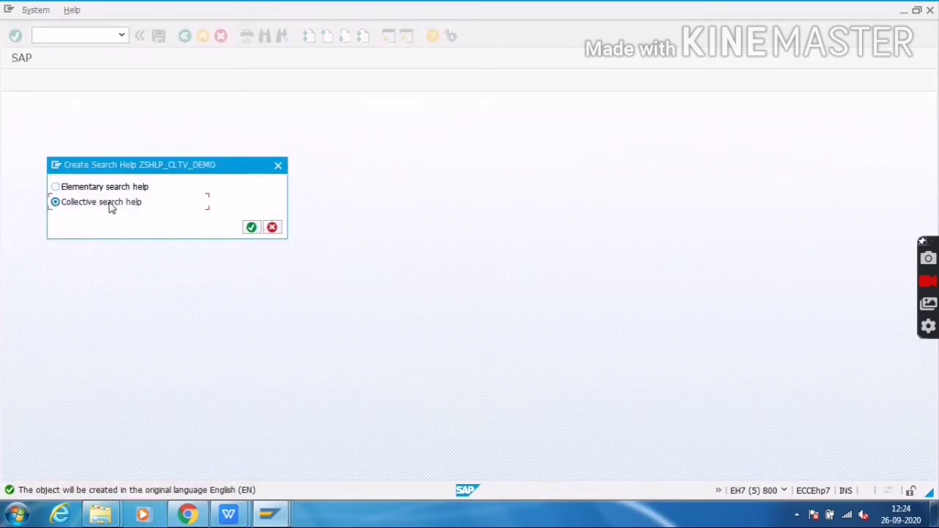
click(251, 227)
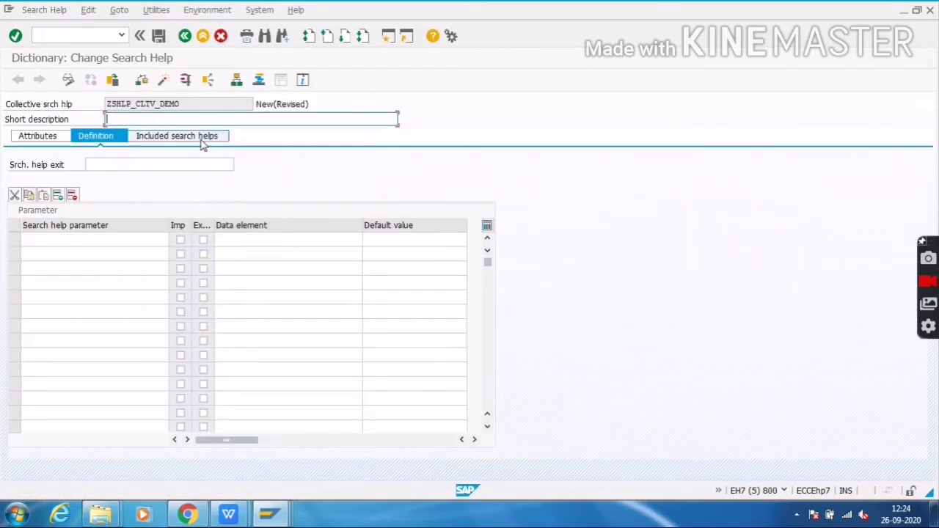
text(Creating CLVT SHLP For test)
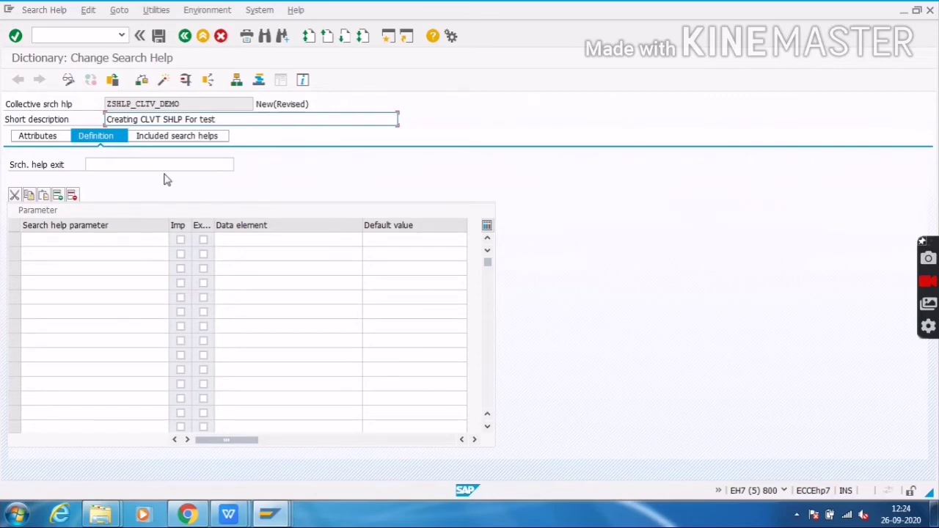
Include the elementary search helps ZSHLP_DEMO and ZSHLP_DEMO1 in the collective search help.
click(157, 137)
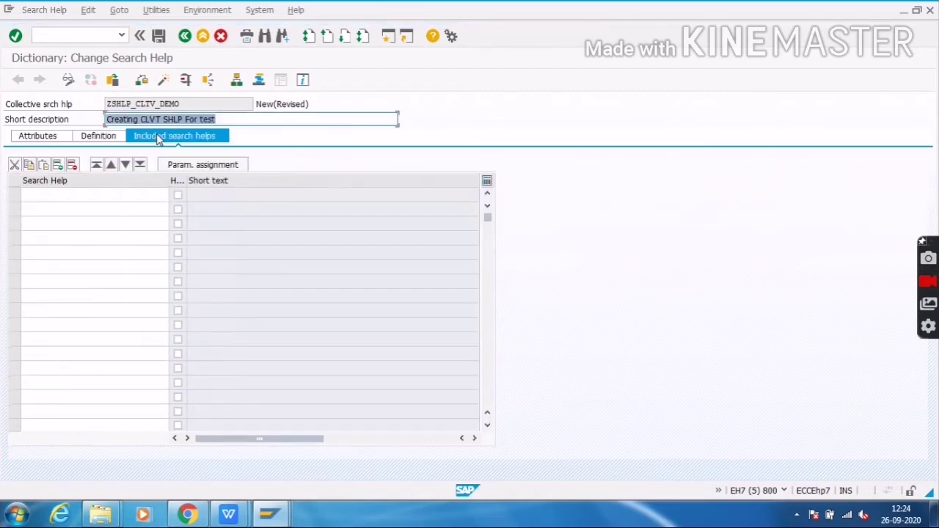
click(72, 192)
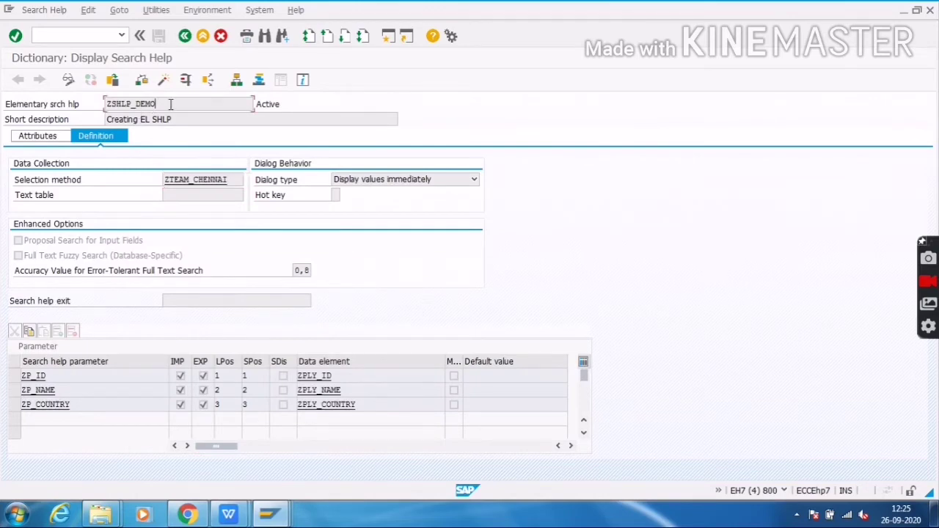
drag(155, 104, 95, 104)
key(ctrl+c)
key(alt+Tab)
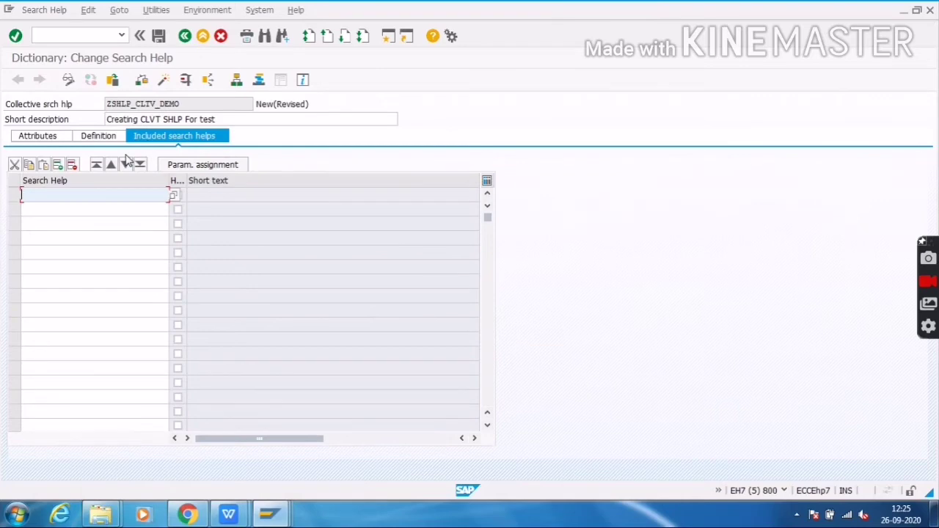
key(ctrl+v)
click(80, 208)
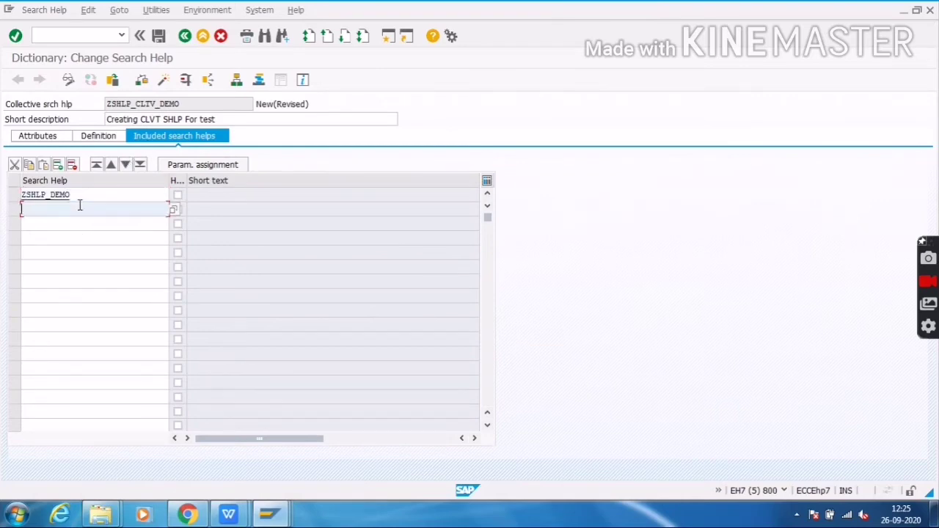
key(ctrl+v)
text(1)
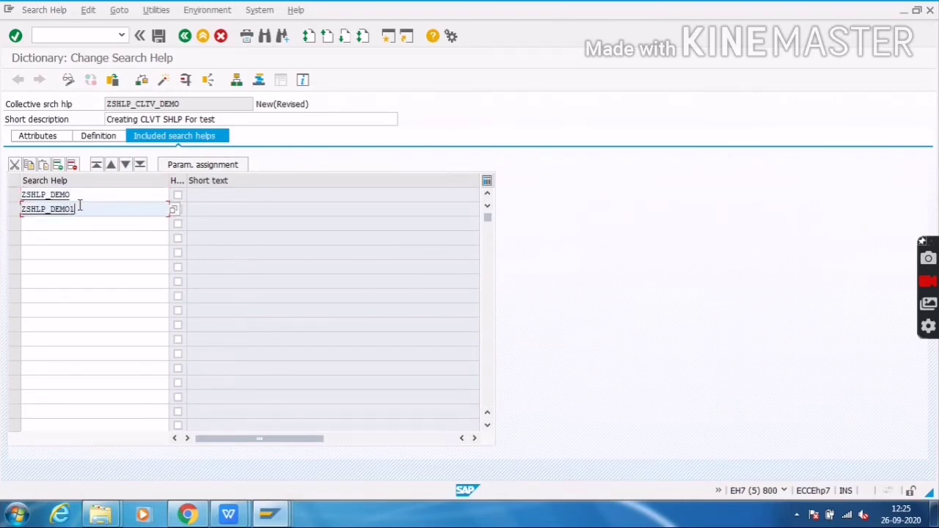
key(Return)
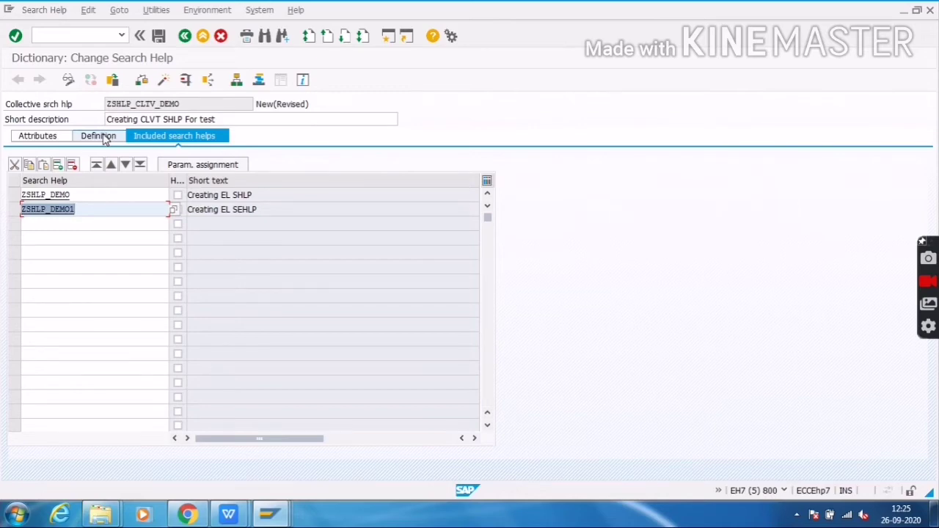
Copy the field name ZP_NAME from the open ZTEAM_CHENNAI table session for the collective search help's parameter definition.
click(105, 139)
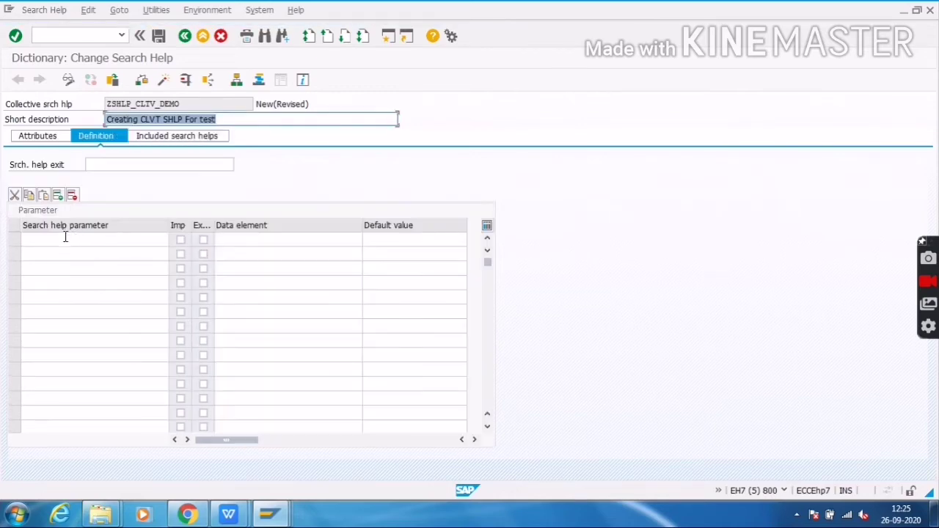
click(65, 237)
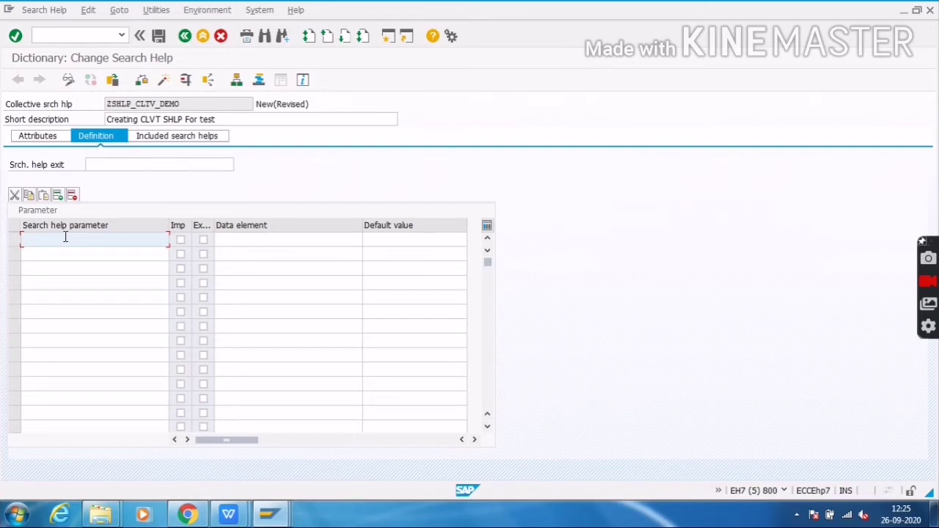
key(alt+Tab)
key(alt+Tab)
key(alt+Tab)
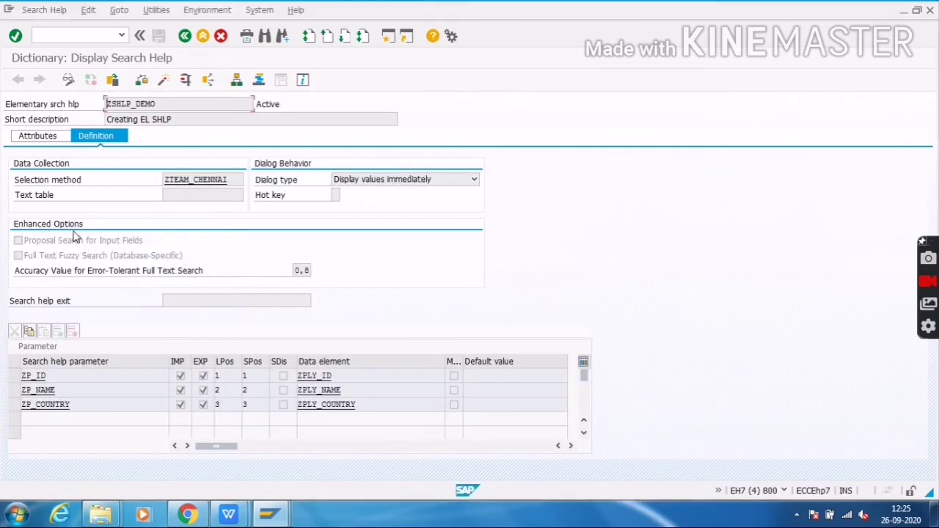
click(269, 514)
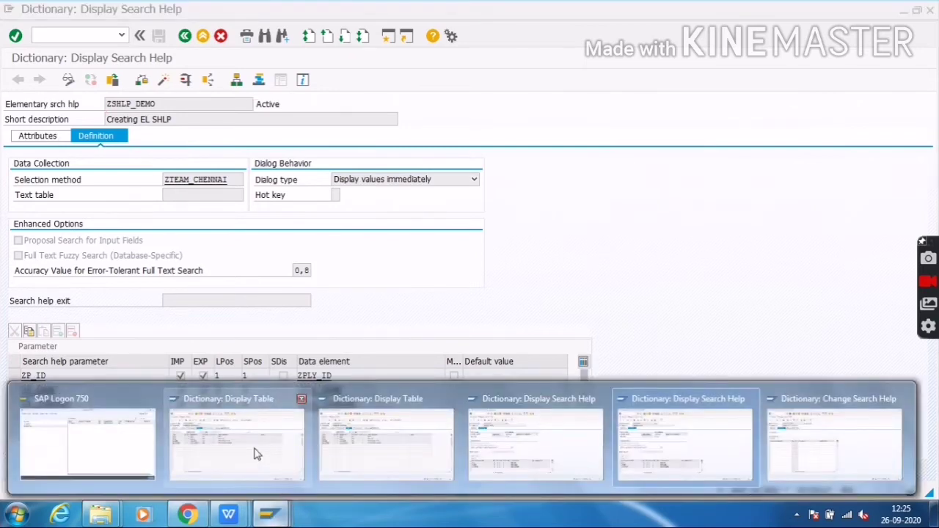
click(253, 454)
drag(73, 224, 21, 223)
key(ctrl+c)
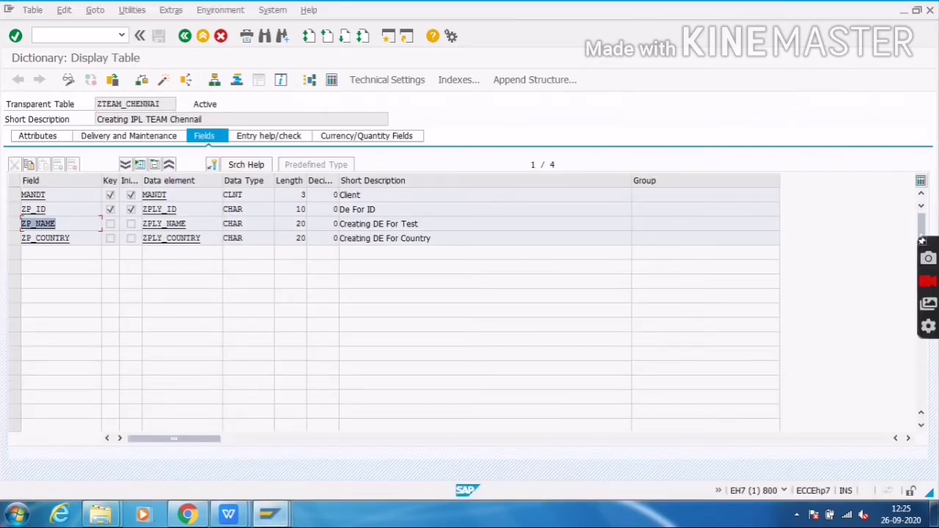
Add ZP_NAME as a parameter of the collective search help and flag it as both import and export.
key(alt+Tab)
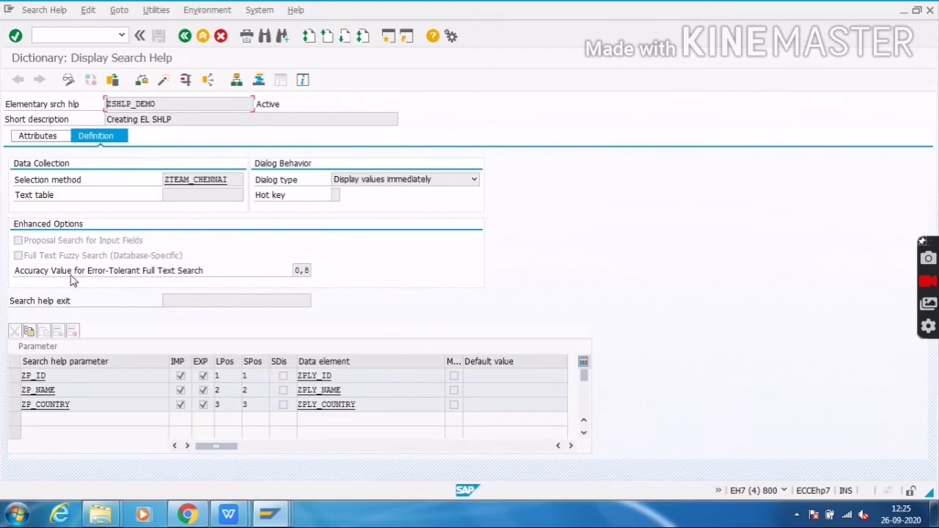
key(alt+Tab)
key(ctrl+v)
key(Tab)
key(space)
key(Tab)
key(space)
key(Tab)
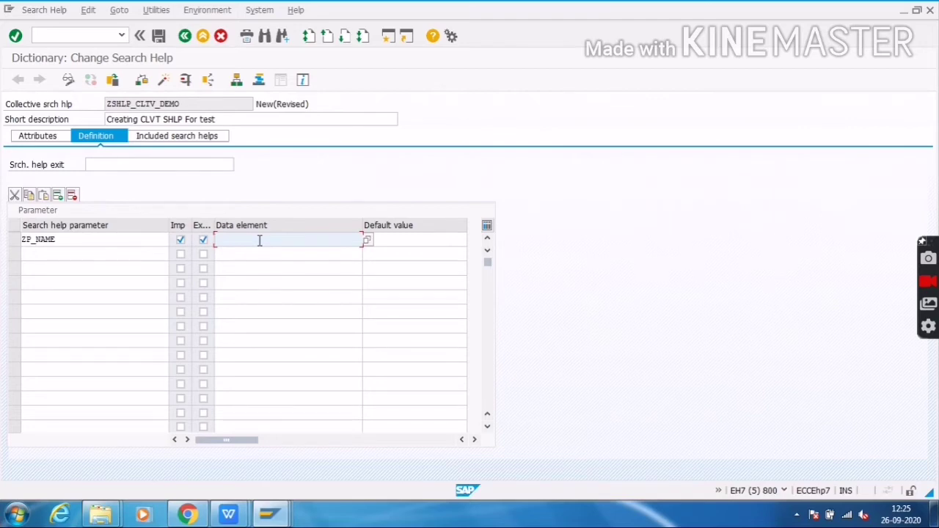
Assign the data element ZPLY_NAME, copied from table ZTEAM_CHENNAI, to parameter ZP_NAME and save the search help as a local object.
key(alt+Tab)
key(alt+Tab)
key(alt+Tab)
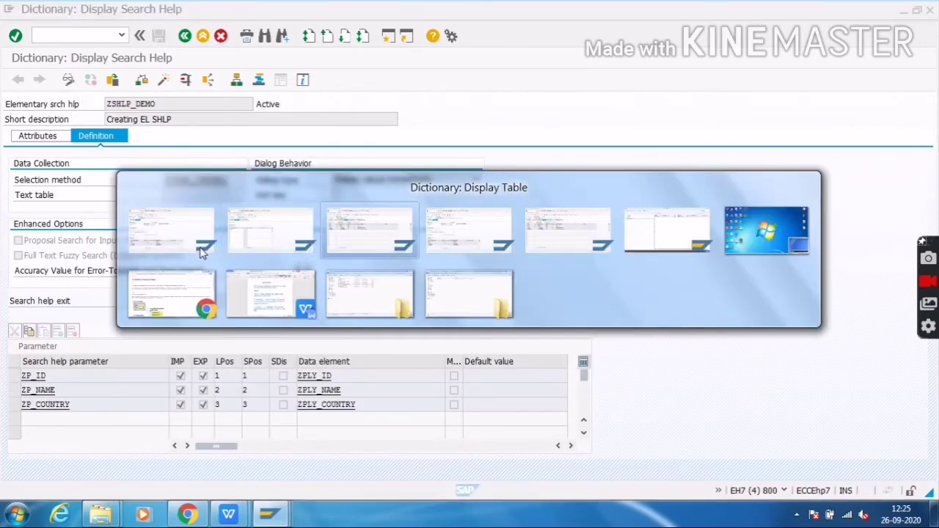
double_click(195, 226)
key(ctrl+c)
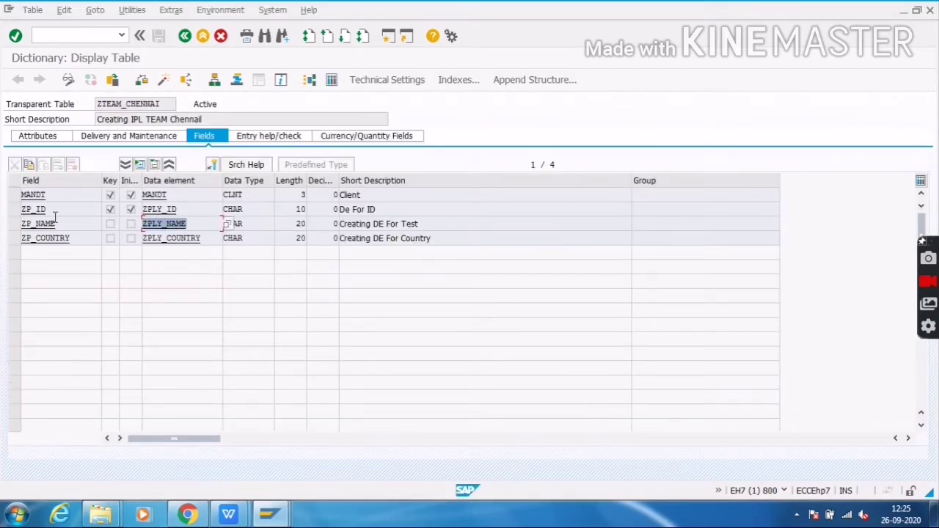
key(alt+Tab)
key(alt+Tab)
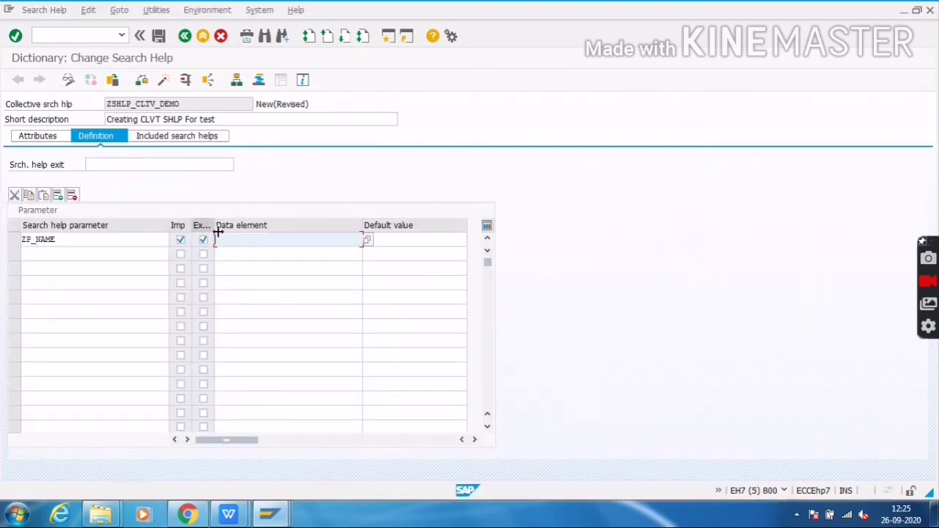
key(ctrl+v)
drag(222, 239, 348, 273)
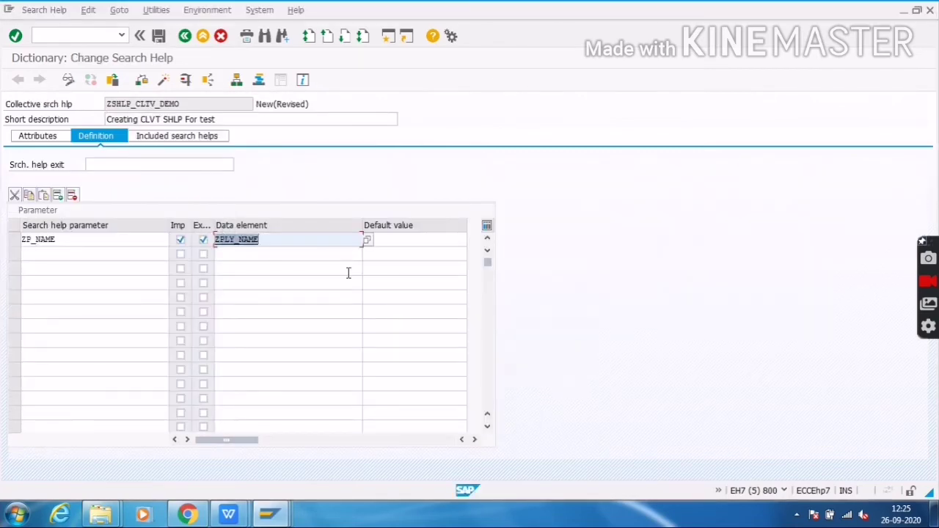
click(387, 238)
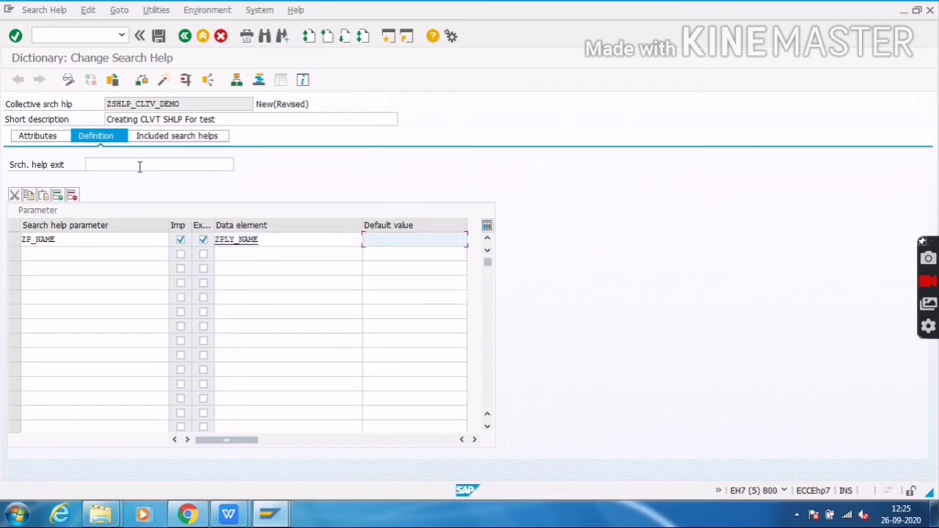
click(158, 37)
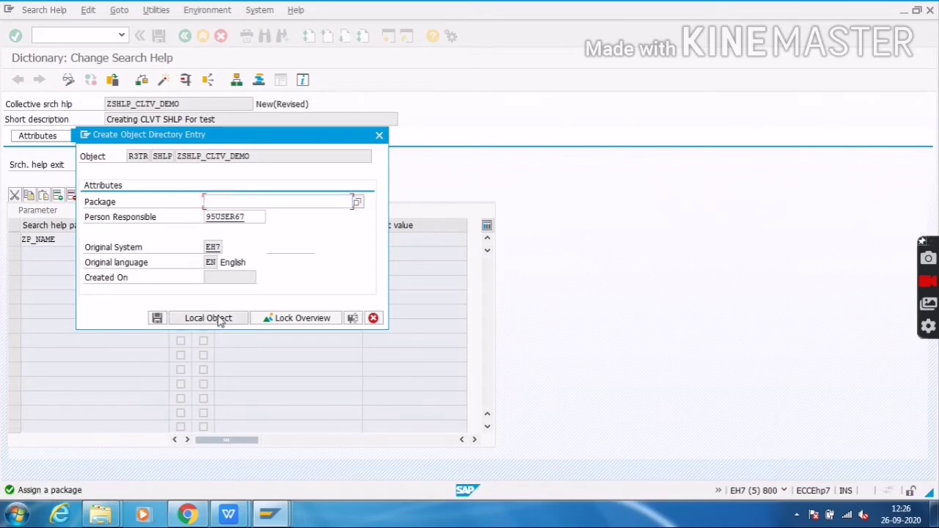
click(219, 318)
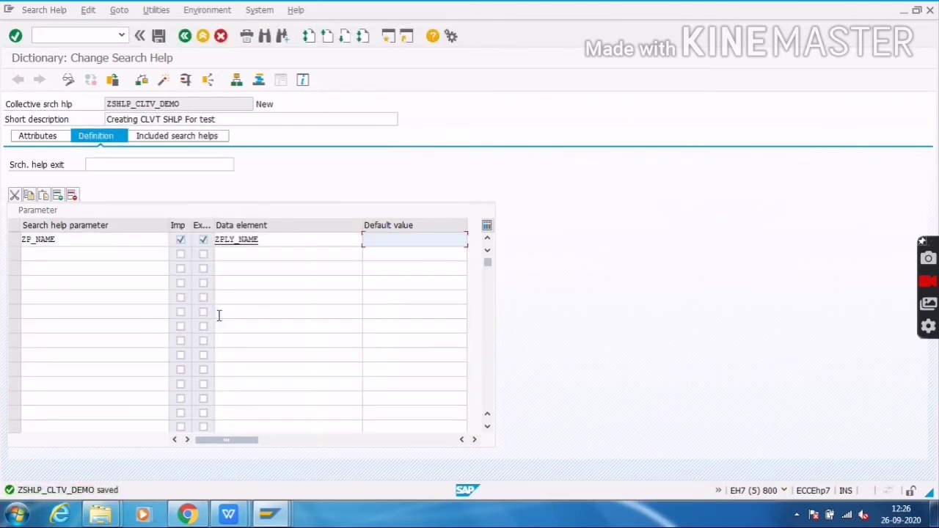
Assign reference parameter ZP_NAME of included search help ZSHLP_DEMO to the collective parameter ZP_NAME.
click(173, 137)
click(89, 196)
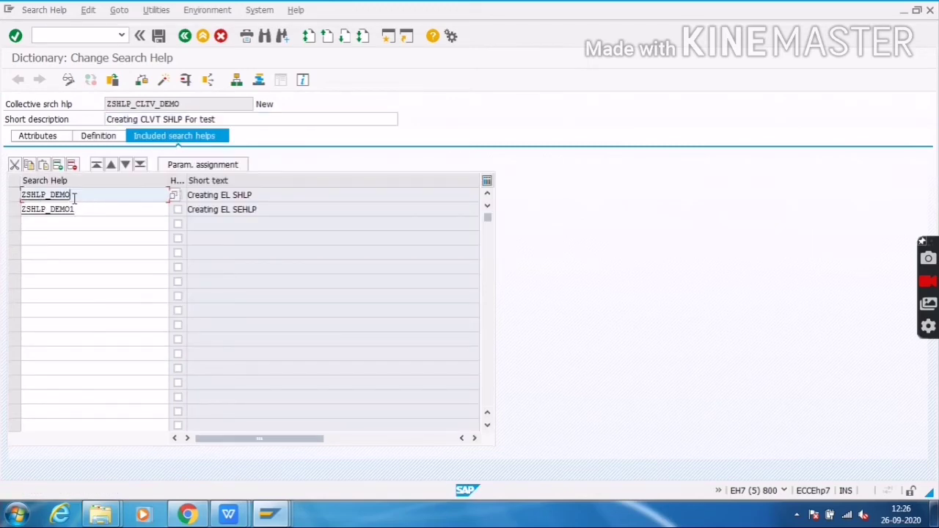
click(188, 166)
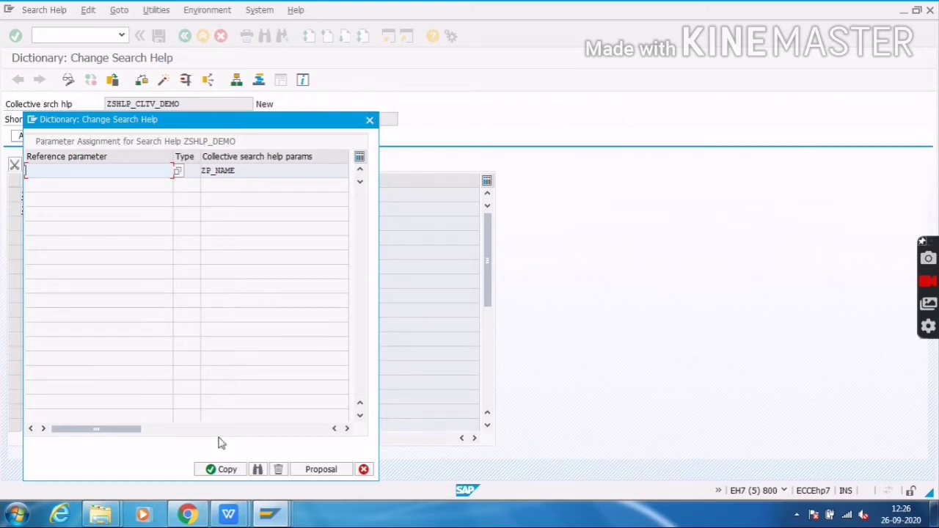
click(178, 172)
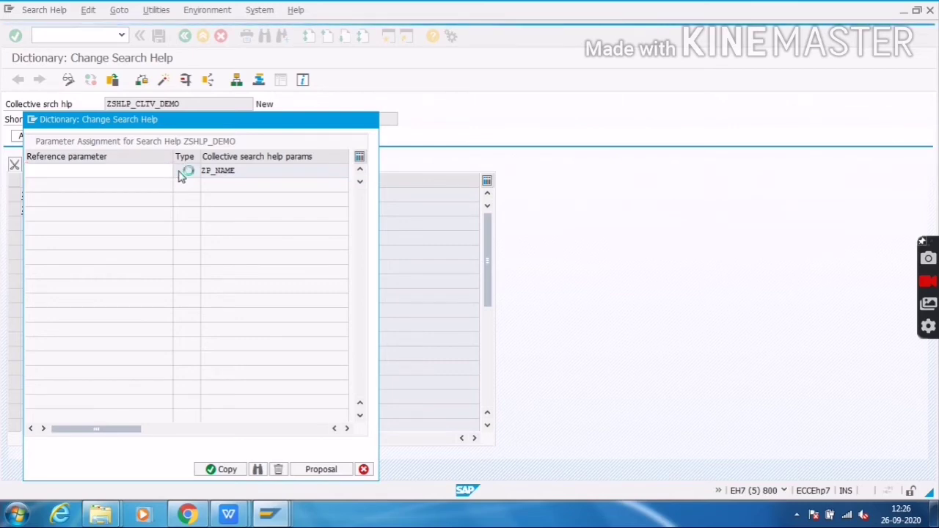
click(89, 273)
click(224, 470)
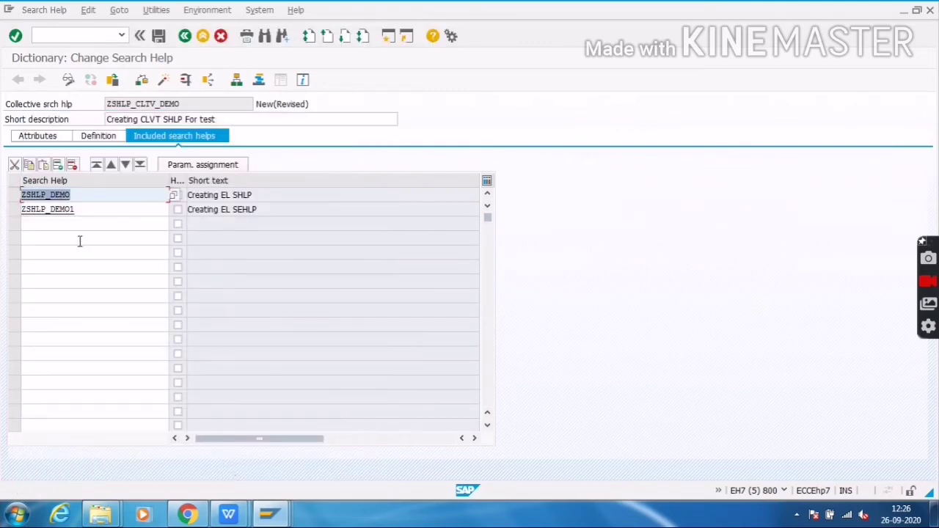
Assign reference parameter ZP_NAME of included search help ZSHLP_DEMO1 to the collective parameter ZP_NAME.
click(96, 213)
click(183, 166)
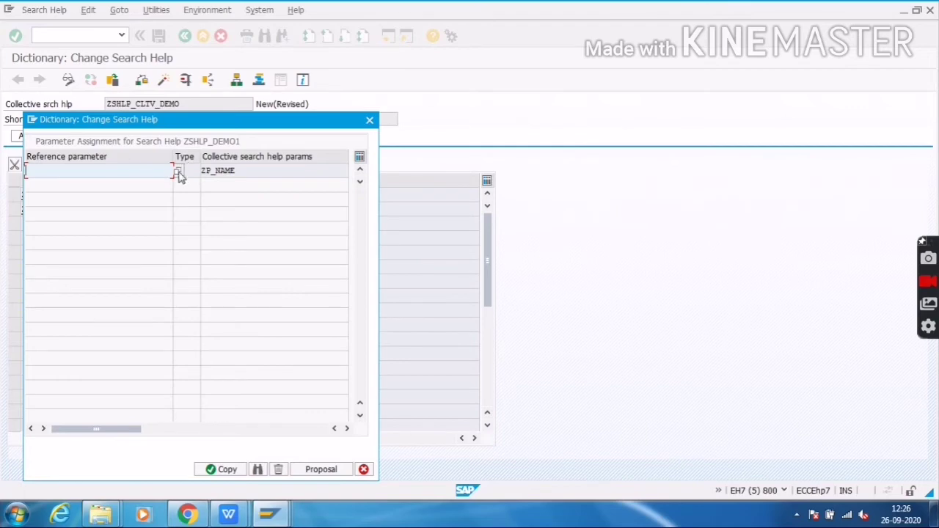
click(178, 174)
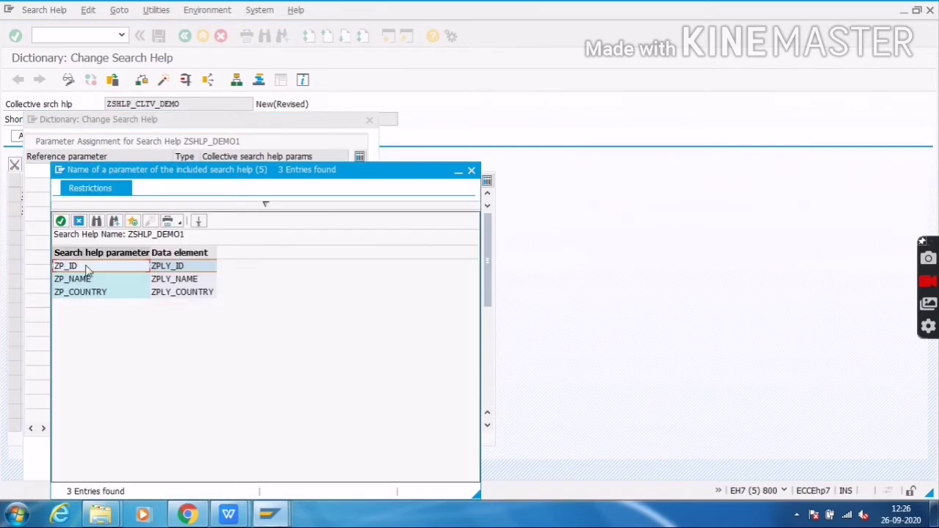
click(85, 280)
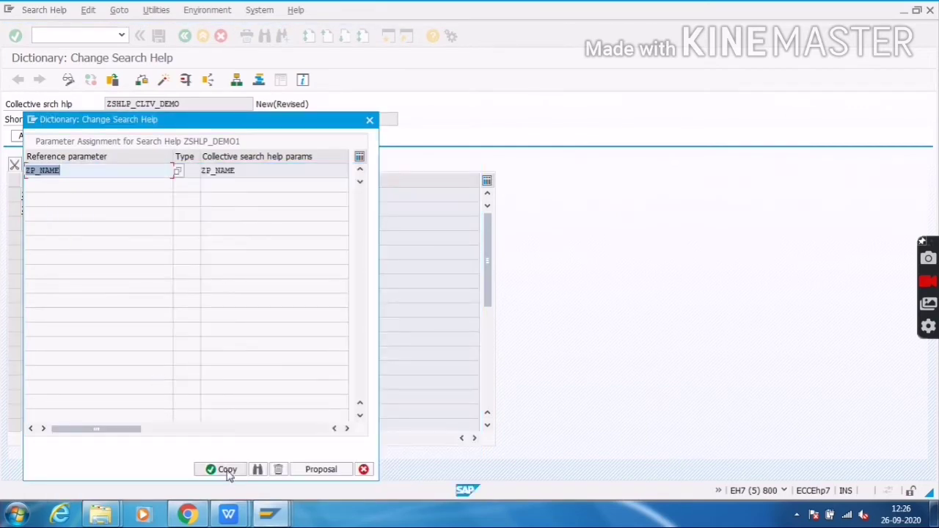
click(228, 473)
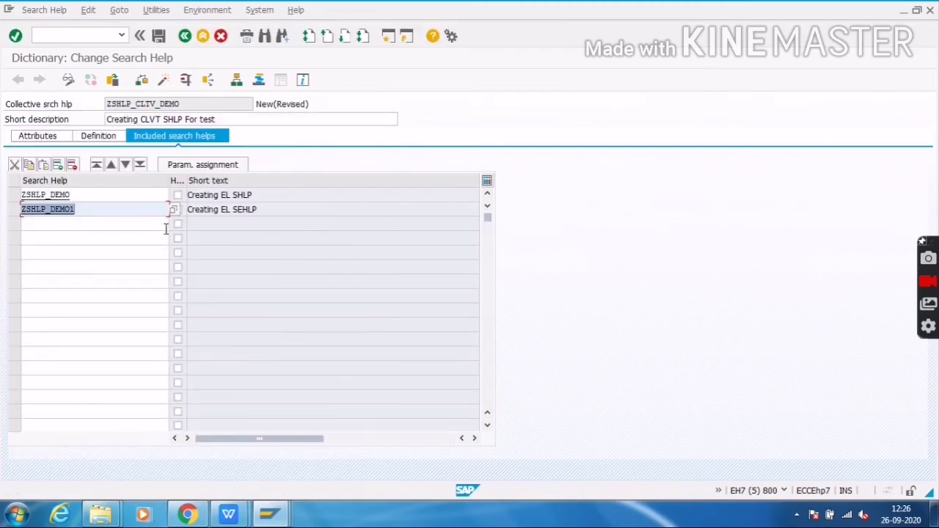
Save and activate the collective search help ZSHLP_CLTV_DEMO.
click(161, 38)
click(165, 80)
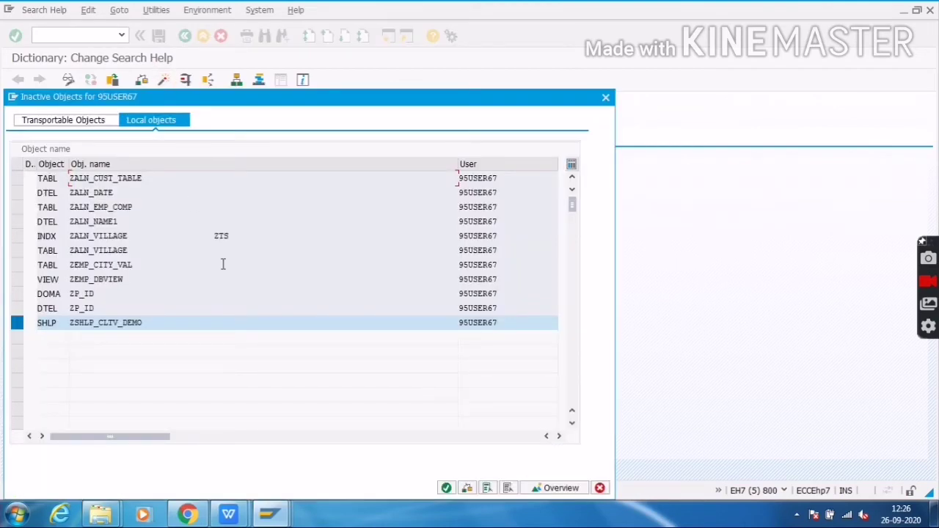
double_click(184, 320)
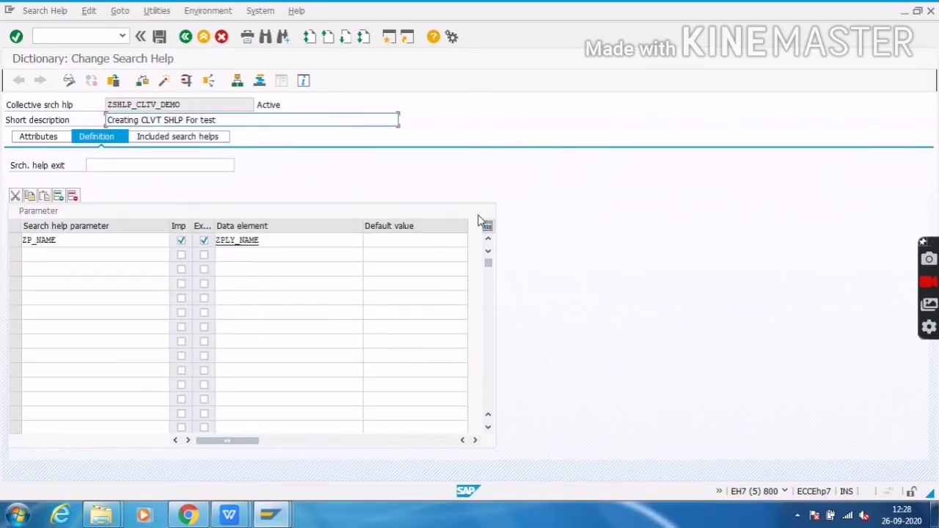
Test the collective search help on ZP_NAME and compare the value lists of both included search helps.
click(187, 80)
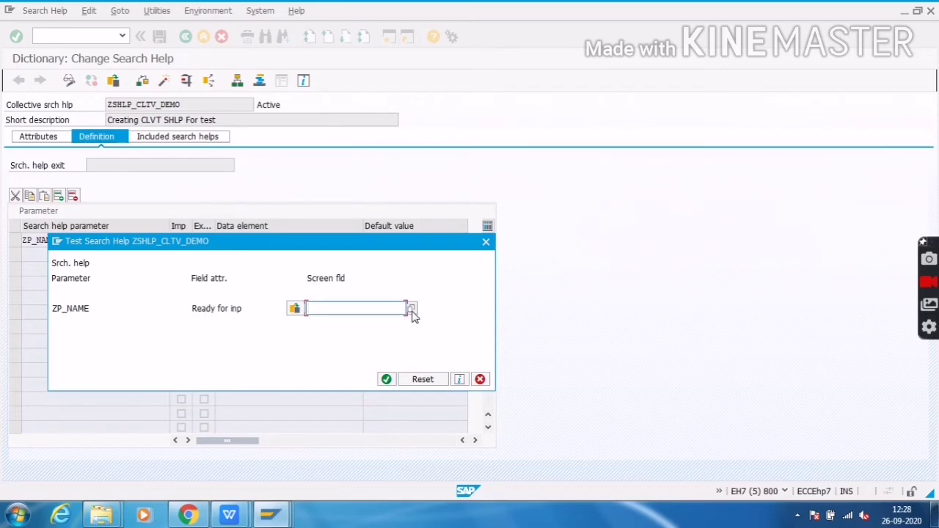
click(412, 309)
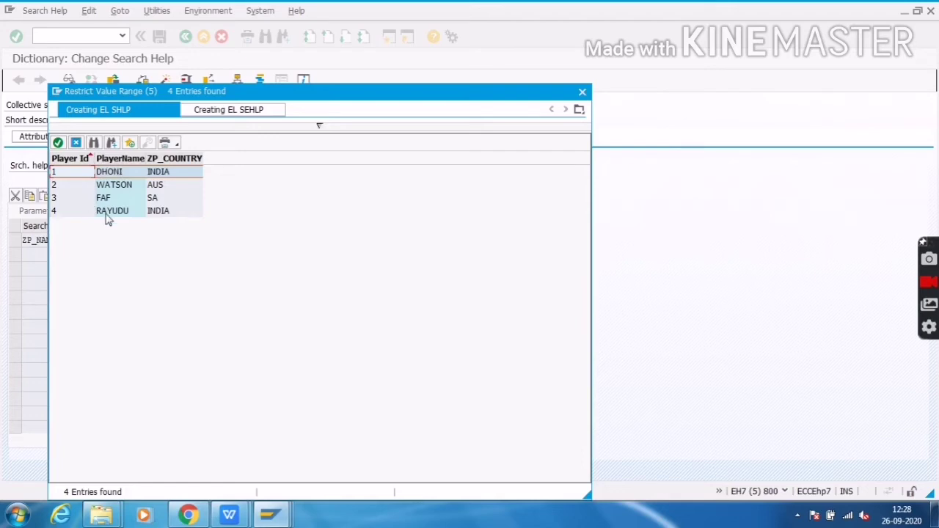
click(227, 111)
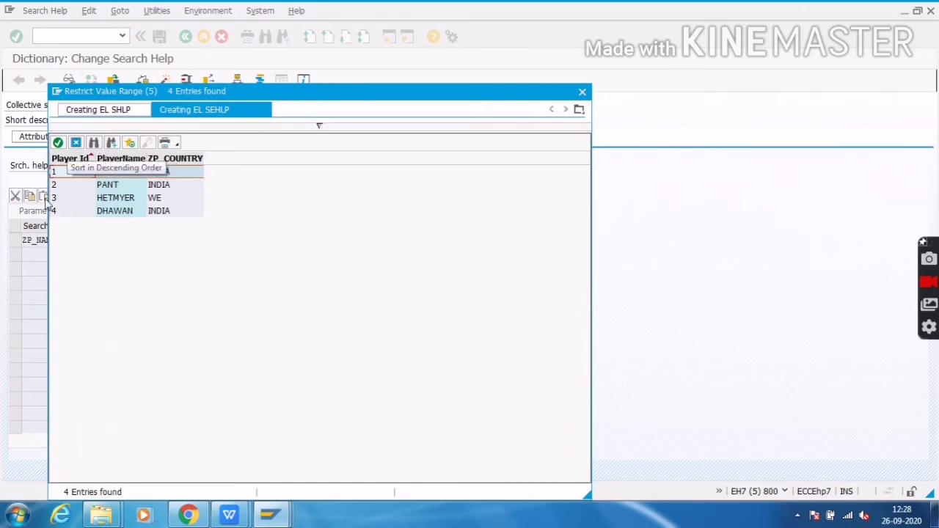
click(120, 109)
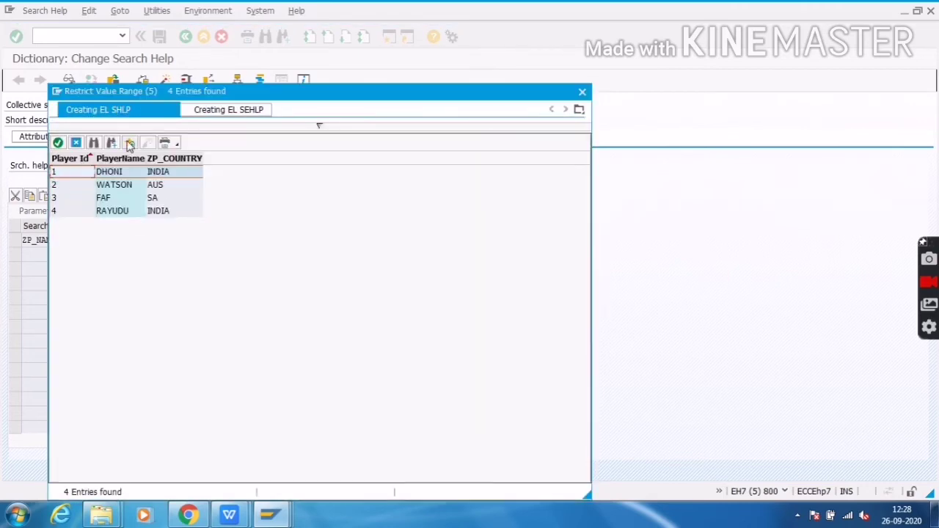
click(230, 108)
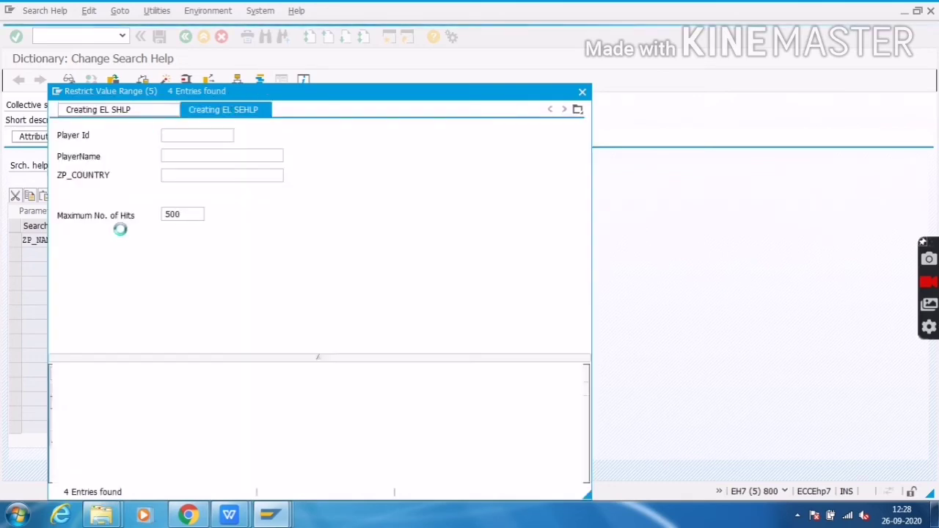
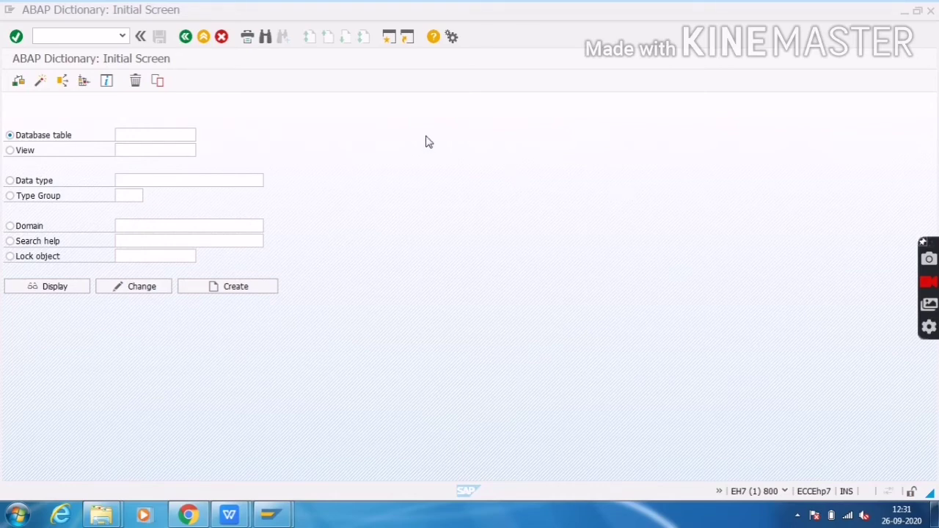
Display the fields of database table ZTEAM_CHENNAI in the ABAP Dictionary.
click(157, 132)
click(157, 133)
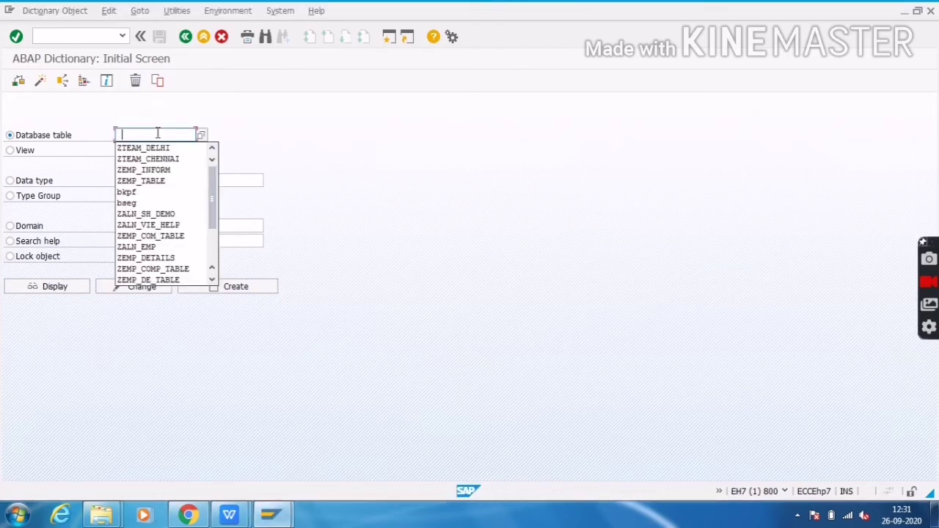
key(Down)
key(Down)
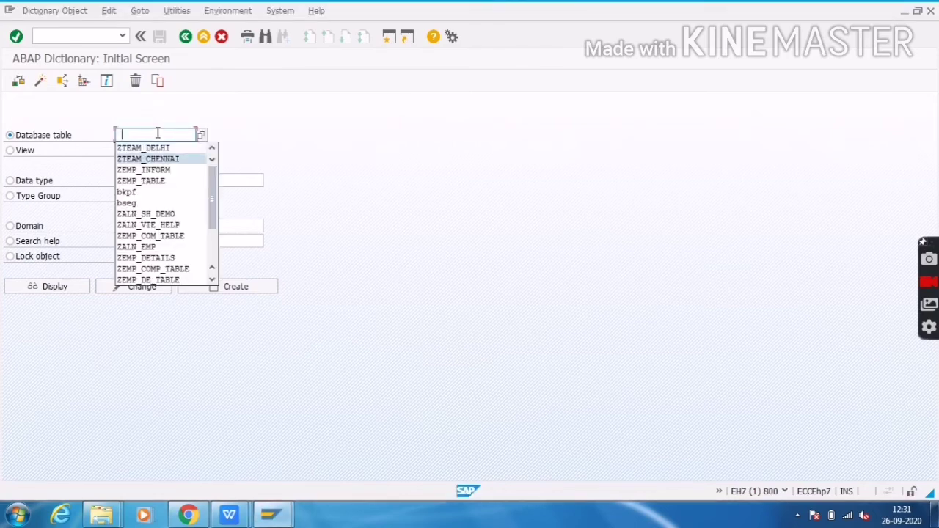
key(Return)
click(46, 287)
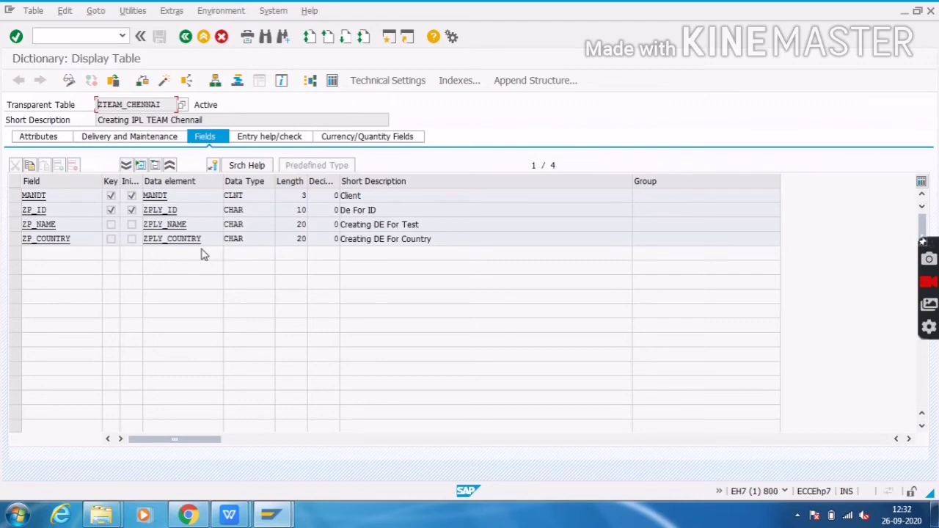
Display database table ZTEAM_DELHI in a new SE11 session and compare its fields with those of ZTEAM_CHENNAI.
key(ctrl+slash)
text(/ose11)
key(Return)
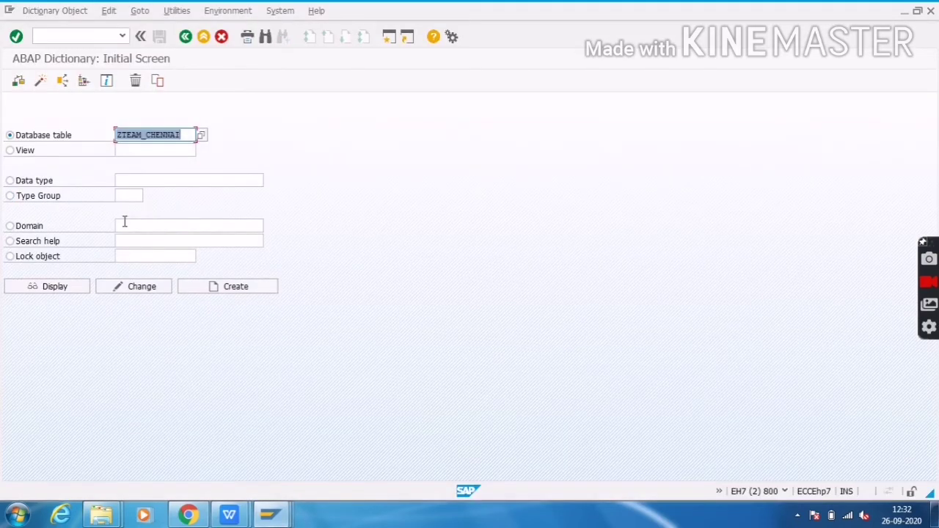
key(Delete)
click(167, 157)
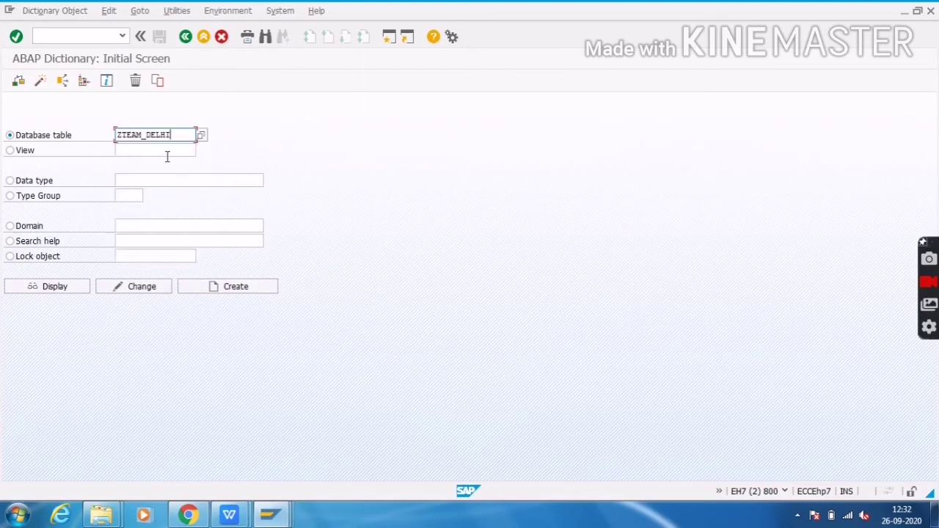
click(62, 288)
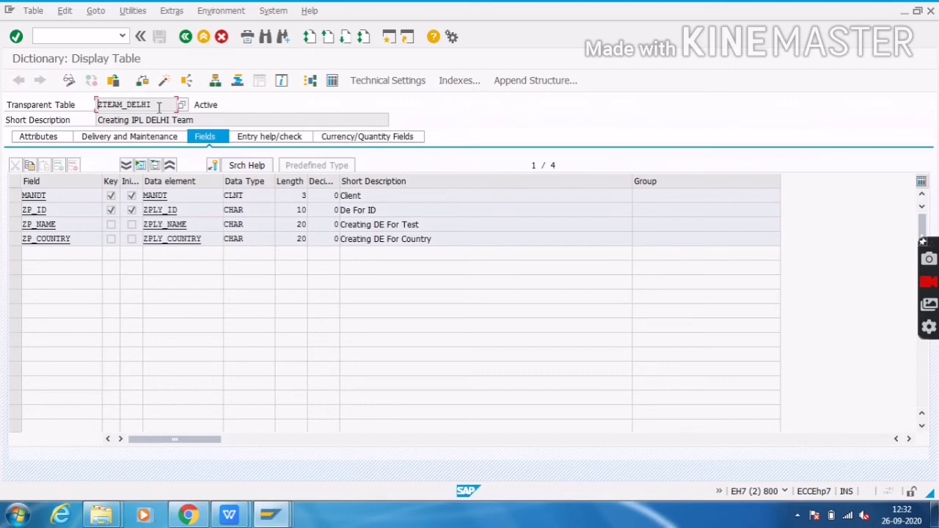
key(alt+Tab)
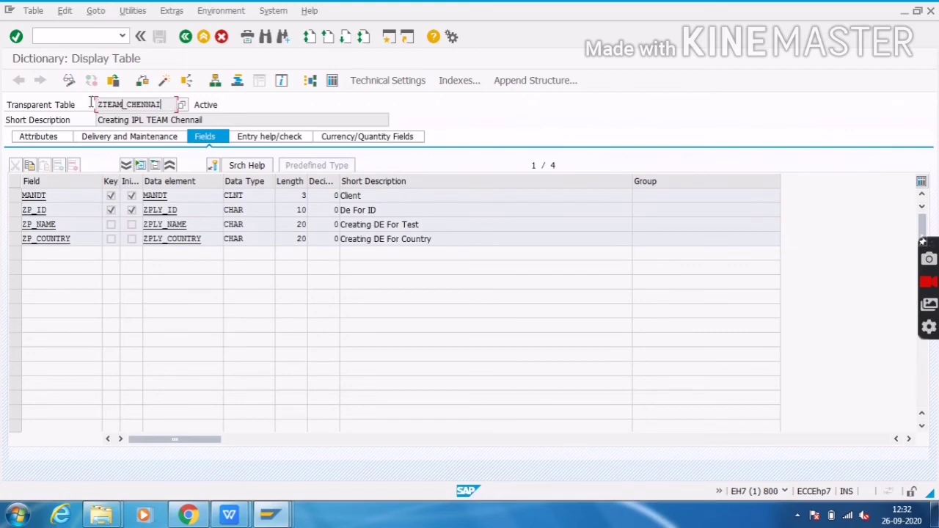
drag(170, 104, 64, 103)
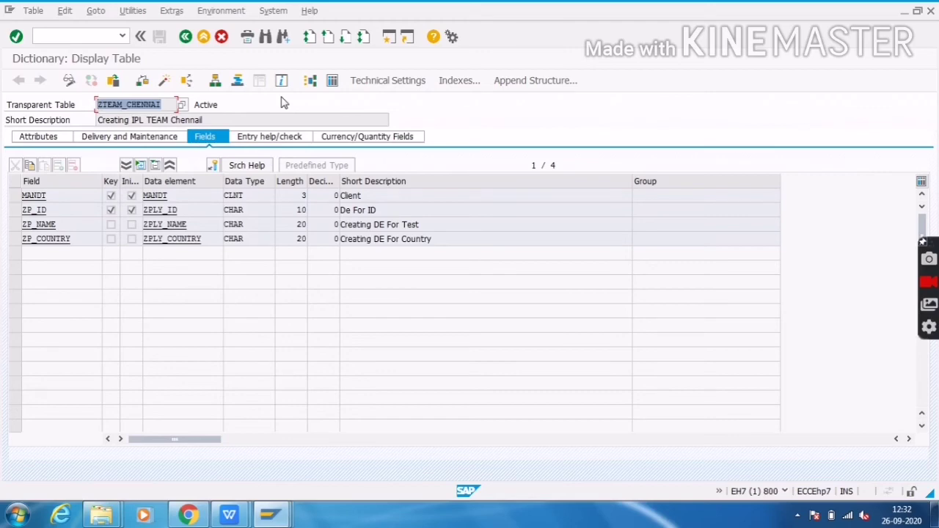
Start the ABAP Dictionary (SE11) from the ZTEAM_CHENNAI session and open search help ZSHLP_CLTV_DEMO in change mode.
click(35, 36)
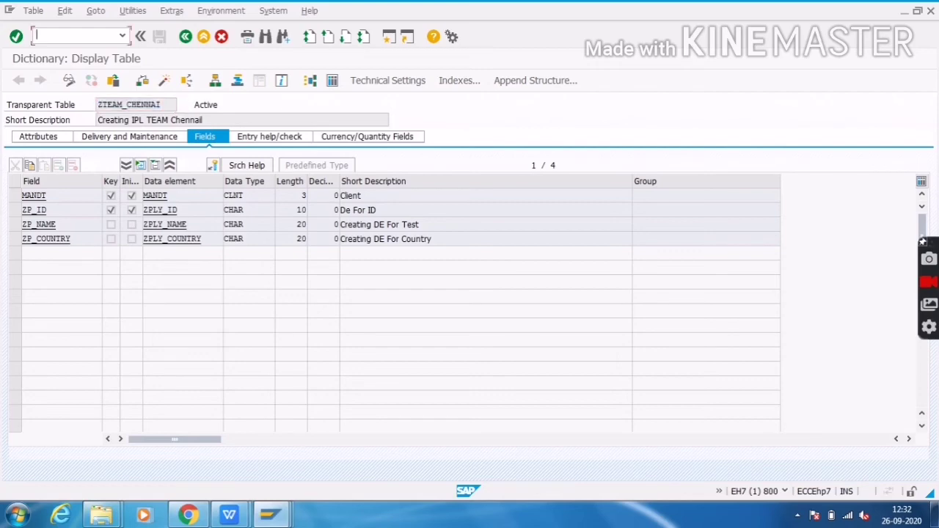
text(/nse11)
key(Return)
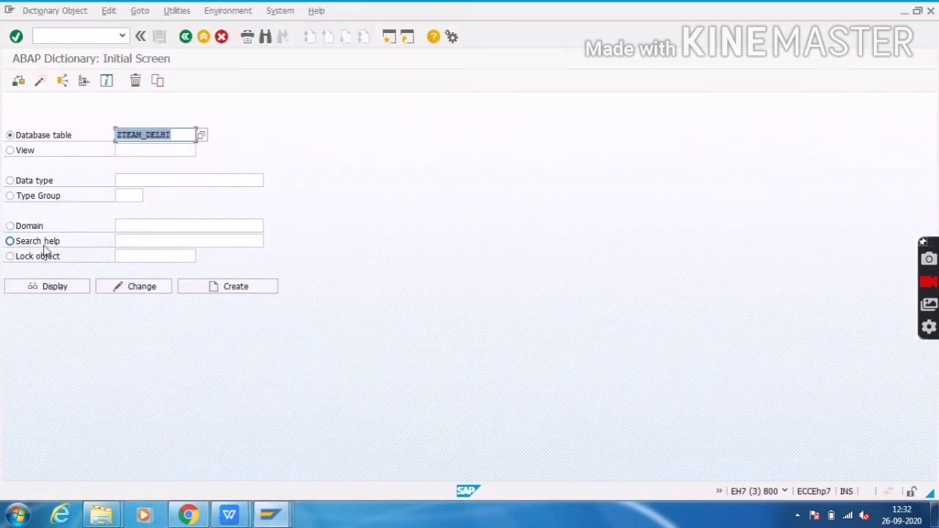
click(40, 242)
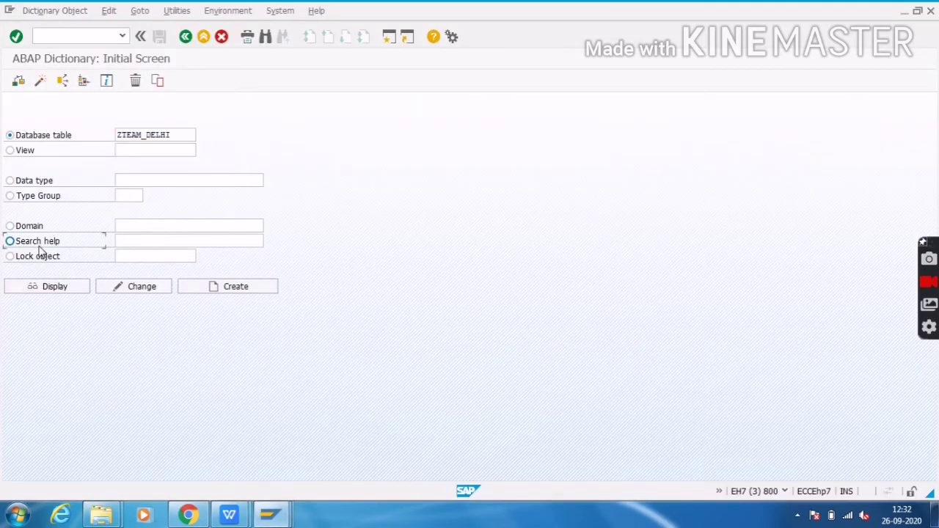
click(130, 243)
key(Down)
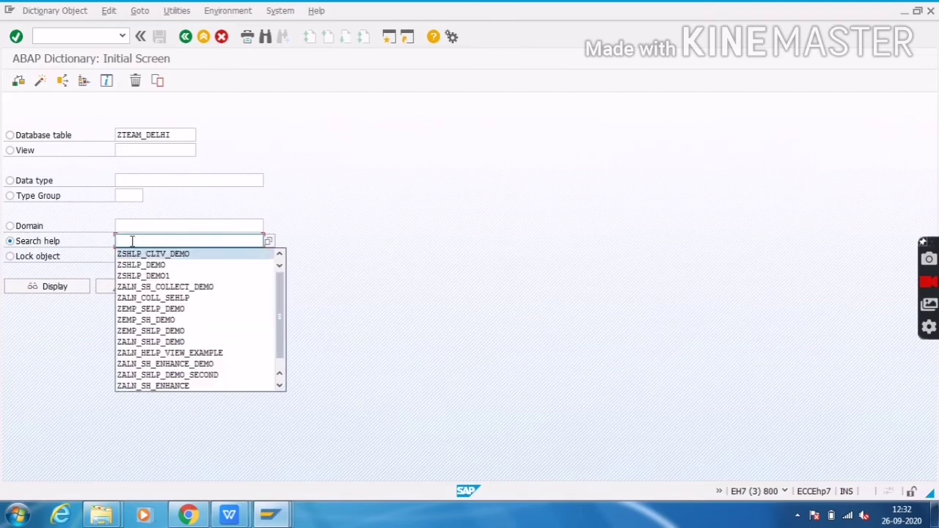
key(Return)
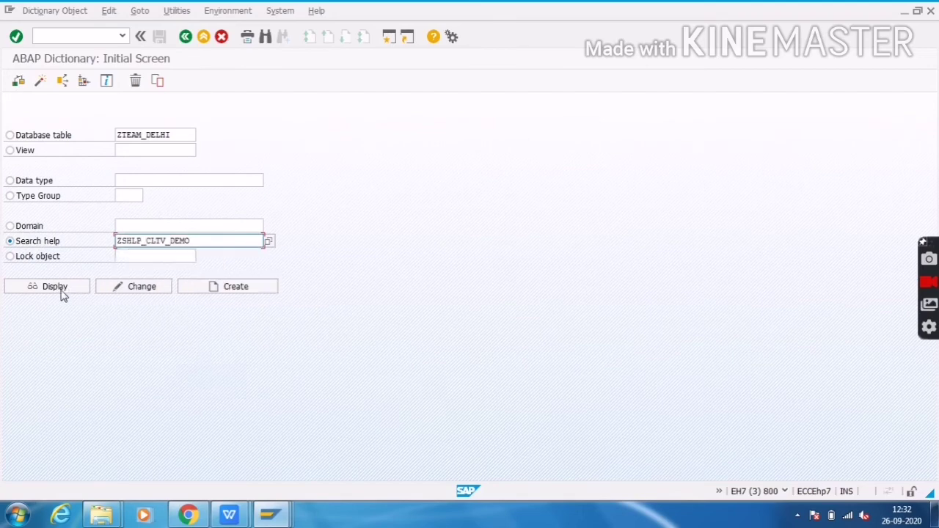
click(118, 286)
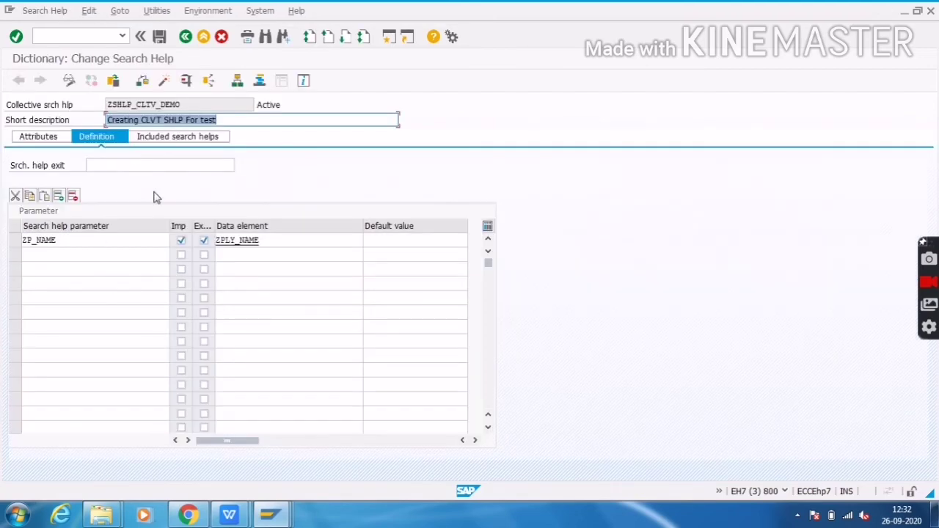
Check the selection method of included search help ZSHLP_DEMO, then return to the collective search help.
click(181, 139)
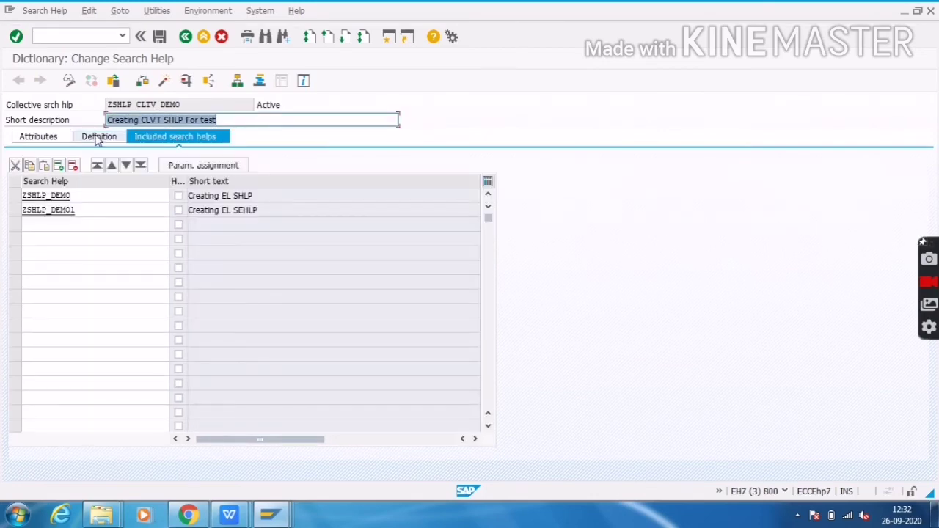
double_click(89, 198)
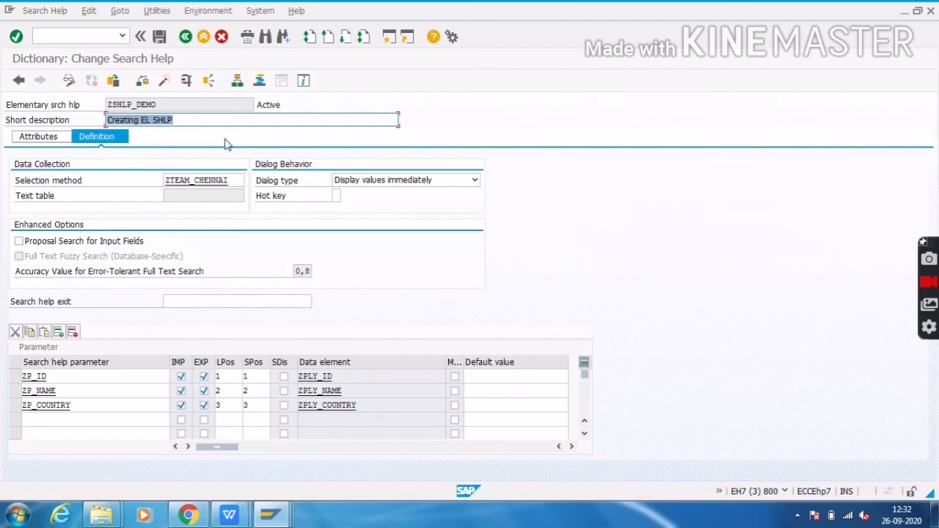
click(237, 181)
drag(237, 181, 152, 179)
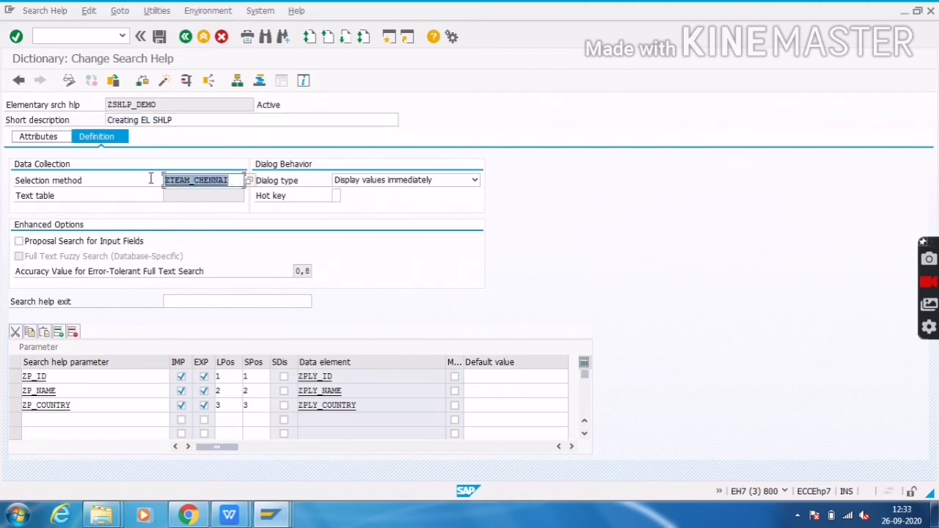
click(185, 36)
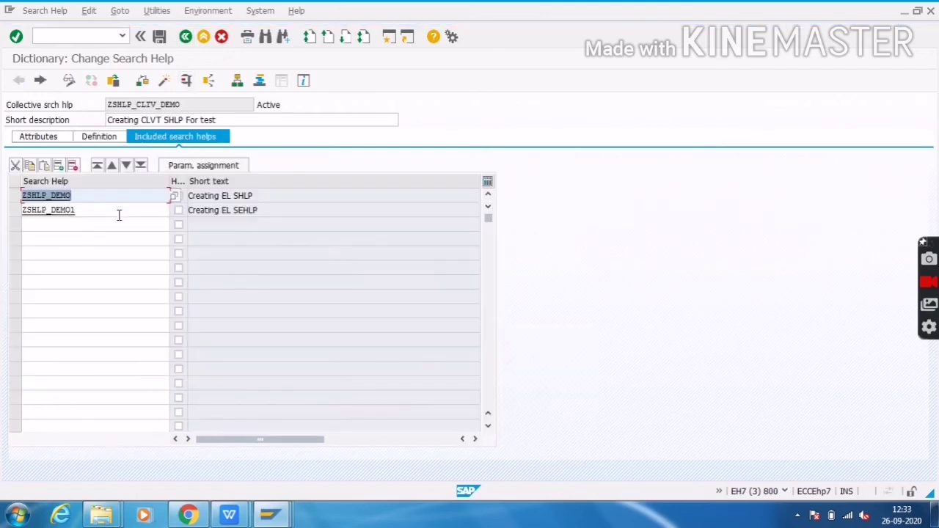
Check the selection method of included search help ZSHLP_DEMO1 and return to the collective search help.
double_click(86, 212)
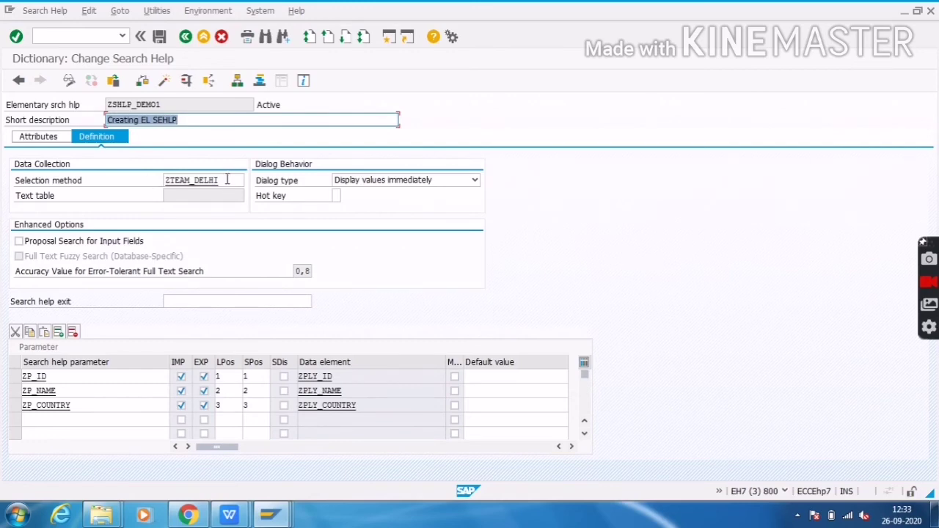
drag(226, 176, 116, 176)
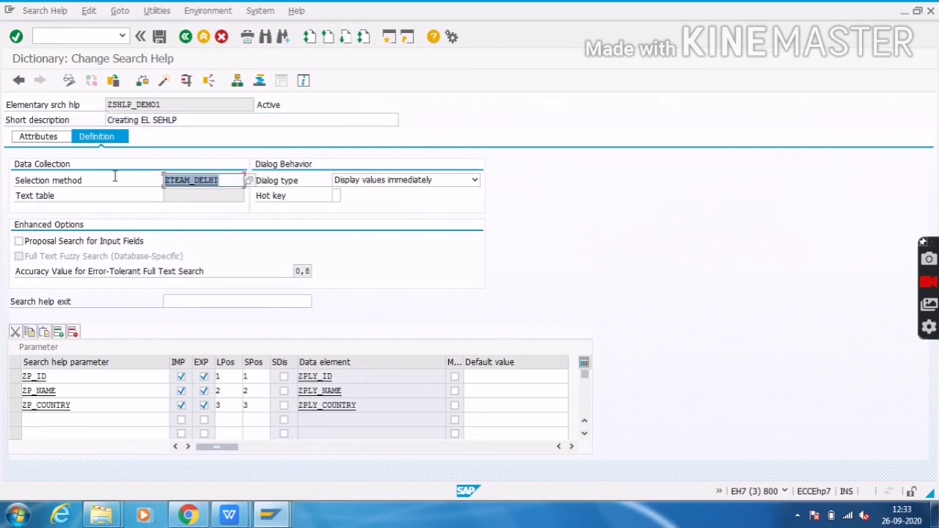
click(187, 37)
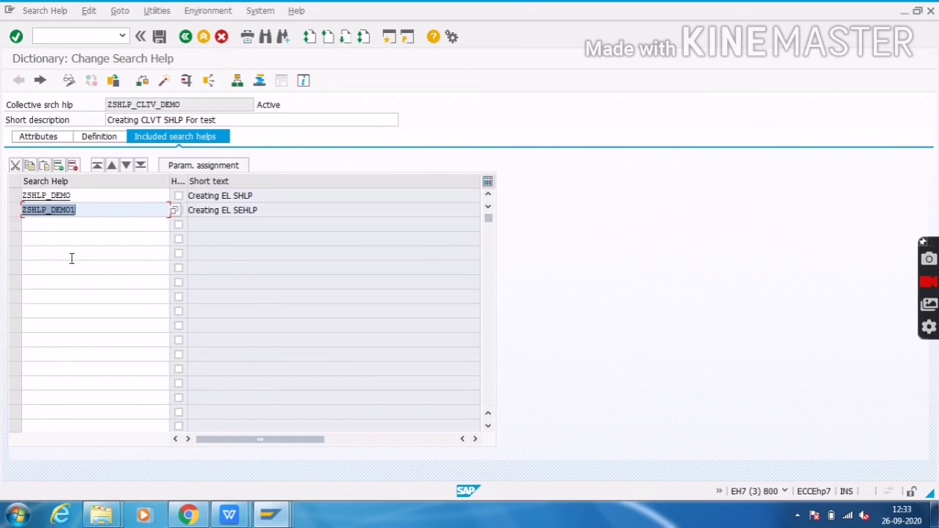
Test the collective search help again and compare the player lists under Creating EL SHLP and Creating EL SEHLP.
click(188, 82)
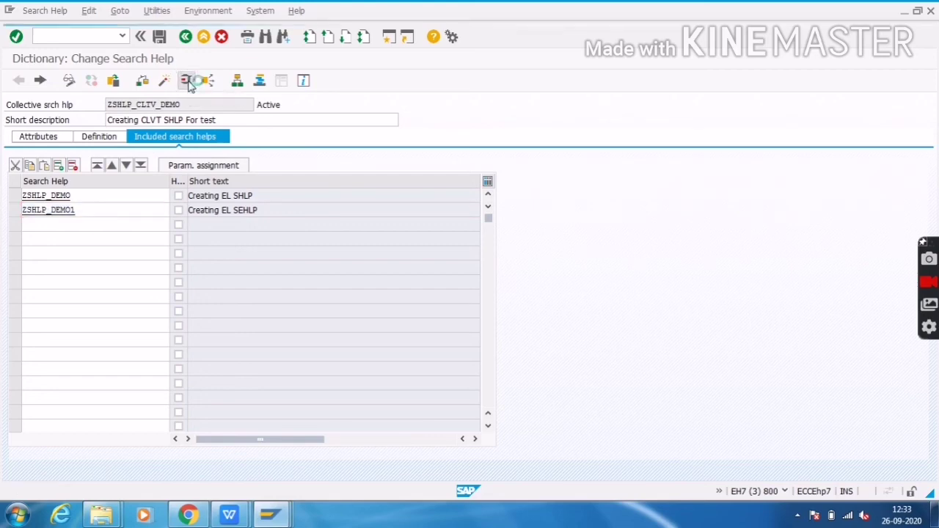
click(412, 310)
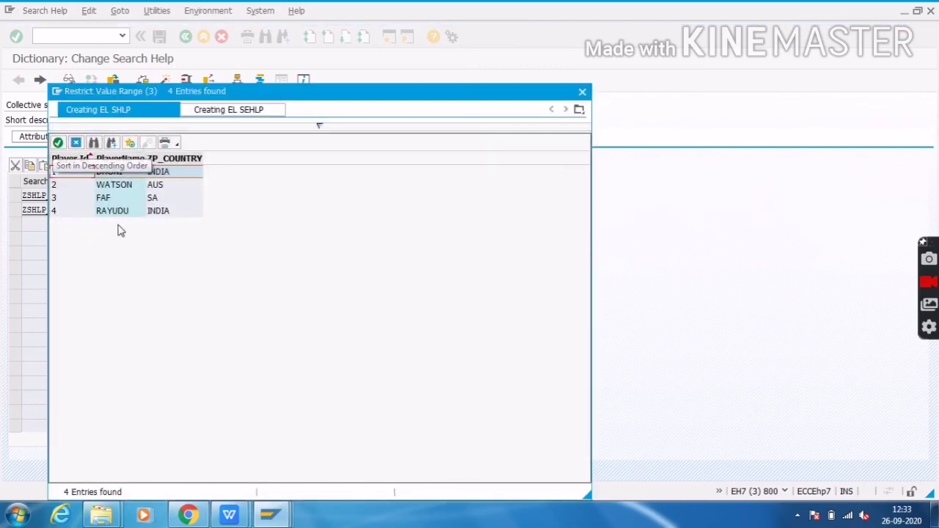
click(231, 109)
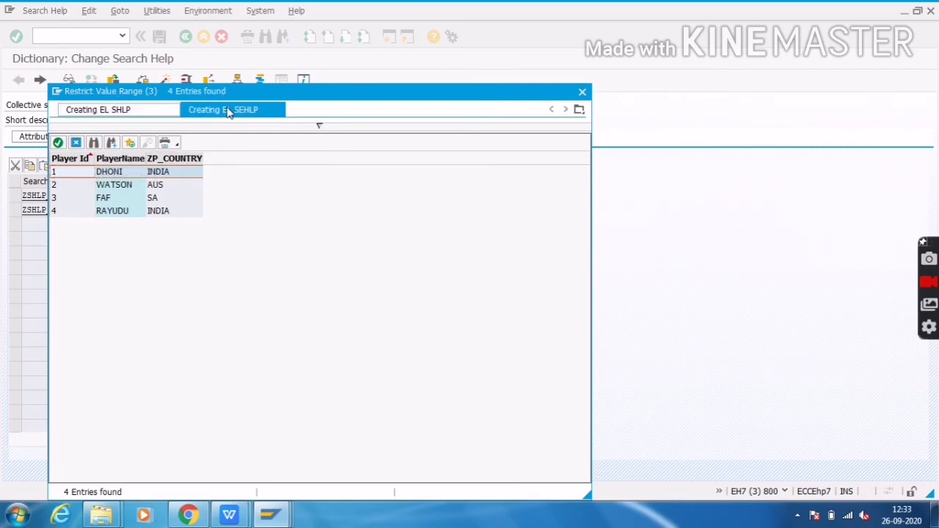
click(112, 109)
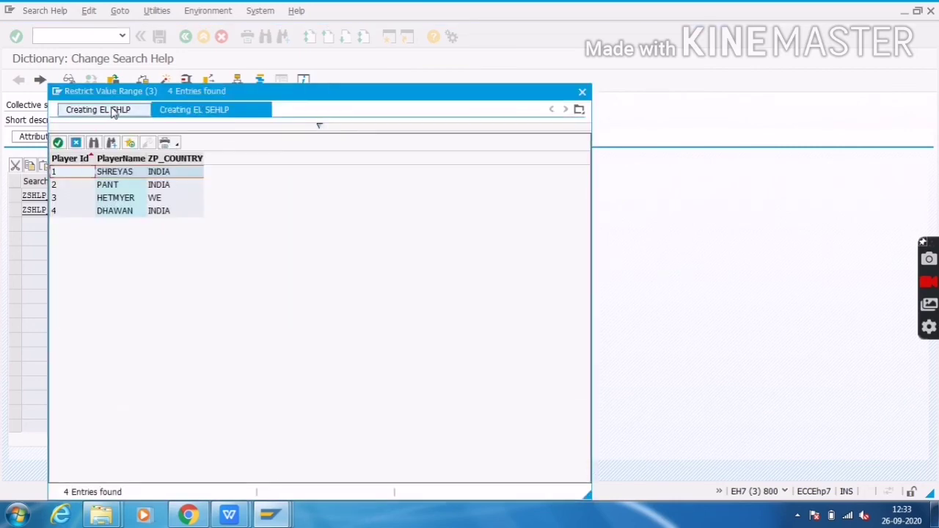
click(231, 116)
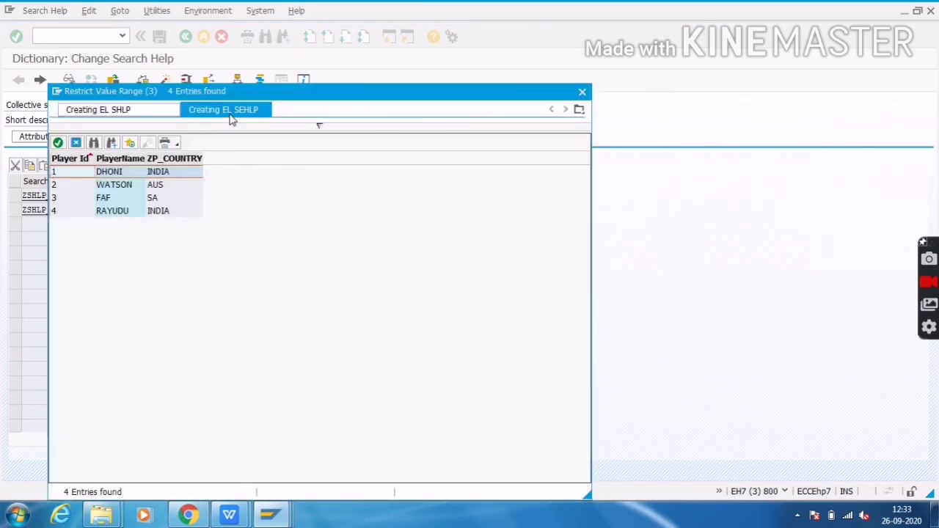